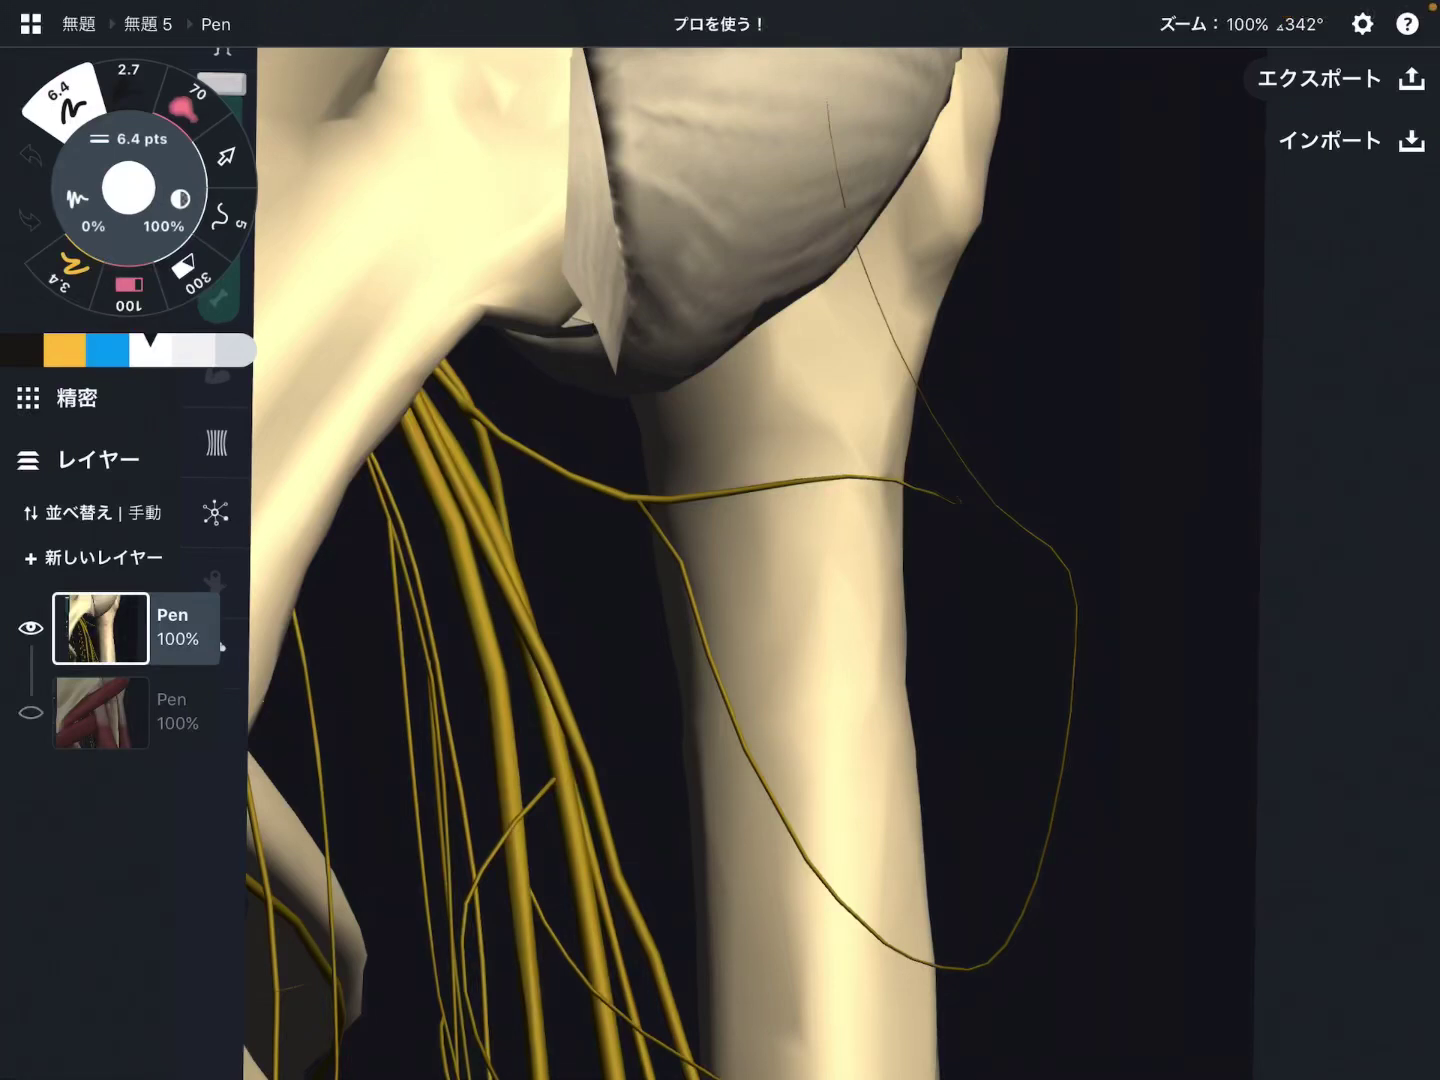
# Step: Trace the axillary nerve loop around the humerus in white and write 'axillary nerve C5-6' to its right
pyautogui.moveTo(484, 429)
pyautogui.mouseDown()
pyautogui.moveTo(571, 485)
pyautogui.moveTo(892, 491)
pyautogui.mouseUp()
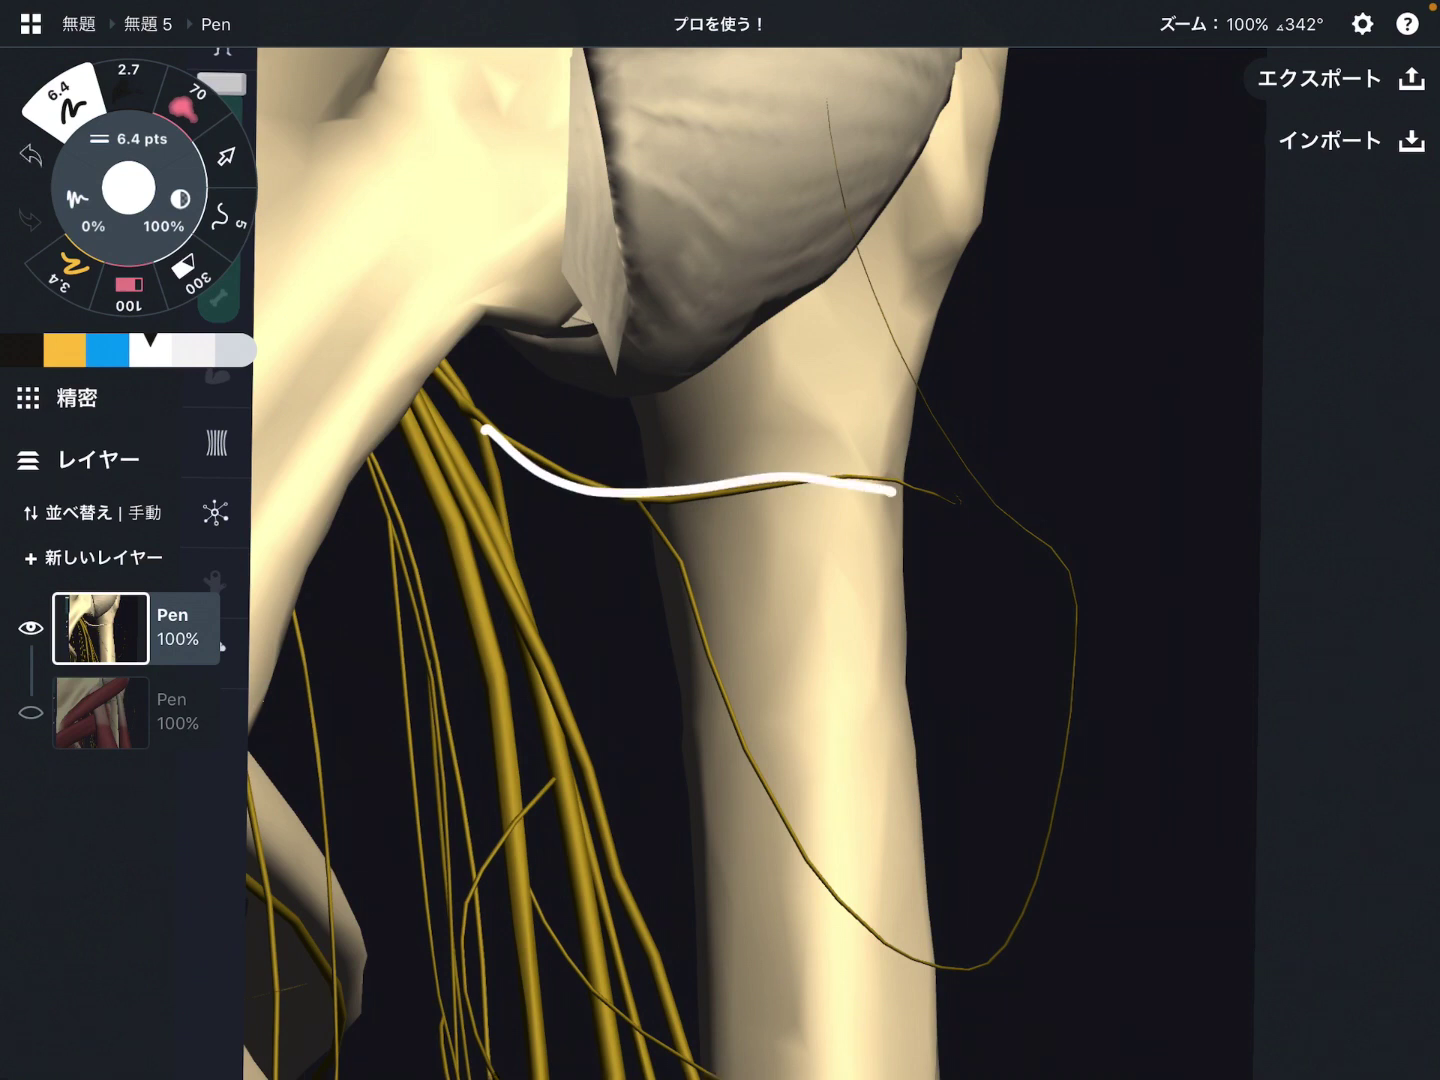
pyautogui.moveTo(663, 489)
pyautogui.mouseDown()
pyautogui.moveTo(829, 843)
pyautogui.moveTo(1055, 642)
pyautogui.moveTo(866, 228)
pyautogui.mouseUp()
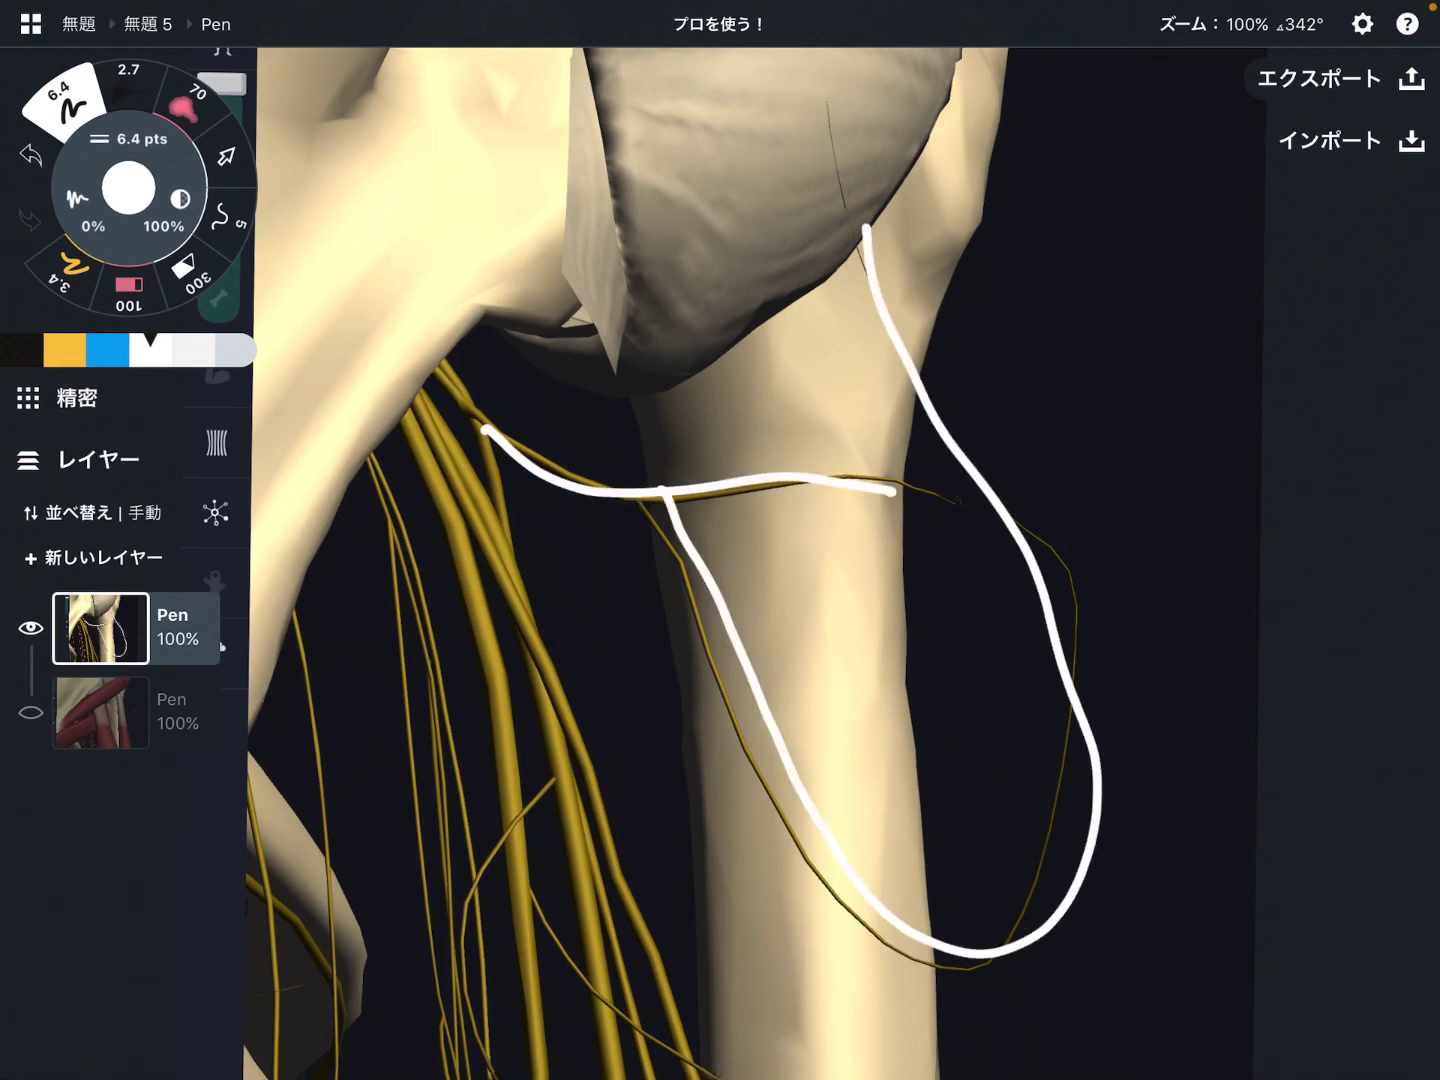
pyautogui.moveTo(1037, 200)
pyautogui.mouseDown()
pyautogui.moveTo(1042, 241)
pyautogui.moveTo(1087, 239)
pyautogui.moveTo(1050, 238)
pyautogui.mouseUp()
pyautogui.moveTo(1101, 220); pyautogui.dragTo(1103, 249)
pyautogui.moveTo(1125, 178); pyautogui.dragTo(1123, 241)
pyautogui.moveTo(1147, 185)
pyautogui.mouseDown()
pyautogui.moveTo(1141, 249)
pyautogui.moveTo(1181, 257)
pyautogui.moveTo(1224, 230)
pyautogui.moveTo(1220, 295)
pyautogui.mouseUp()
pyautogui.moveTo(1060, 308)
pyautogui.mouseDown()
pyautogui.moveTo(1048, 335)
pyautogui.moveTo(1236, 320)
pyautogui.moveTo(1252, 358)
pyautogui.mouseUp()
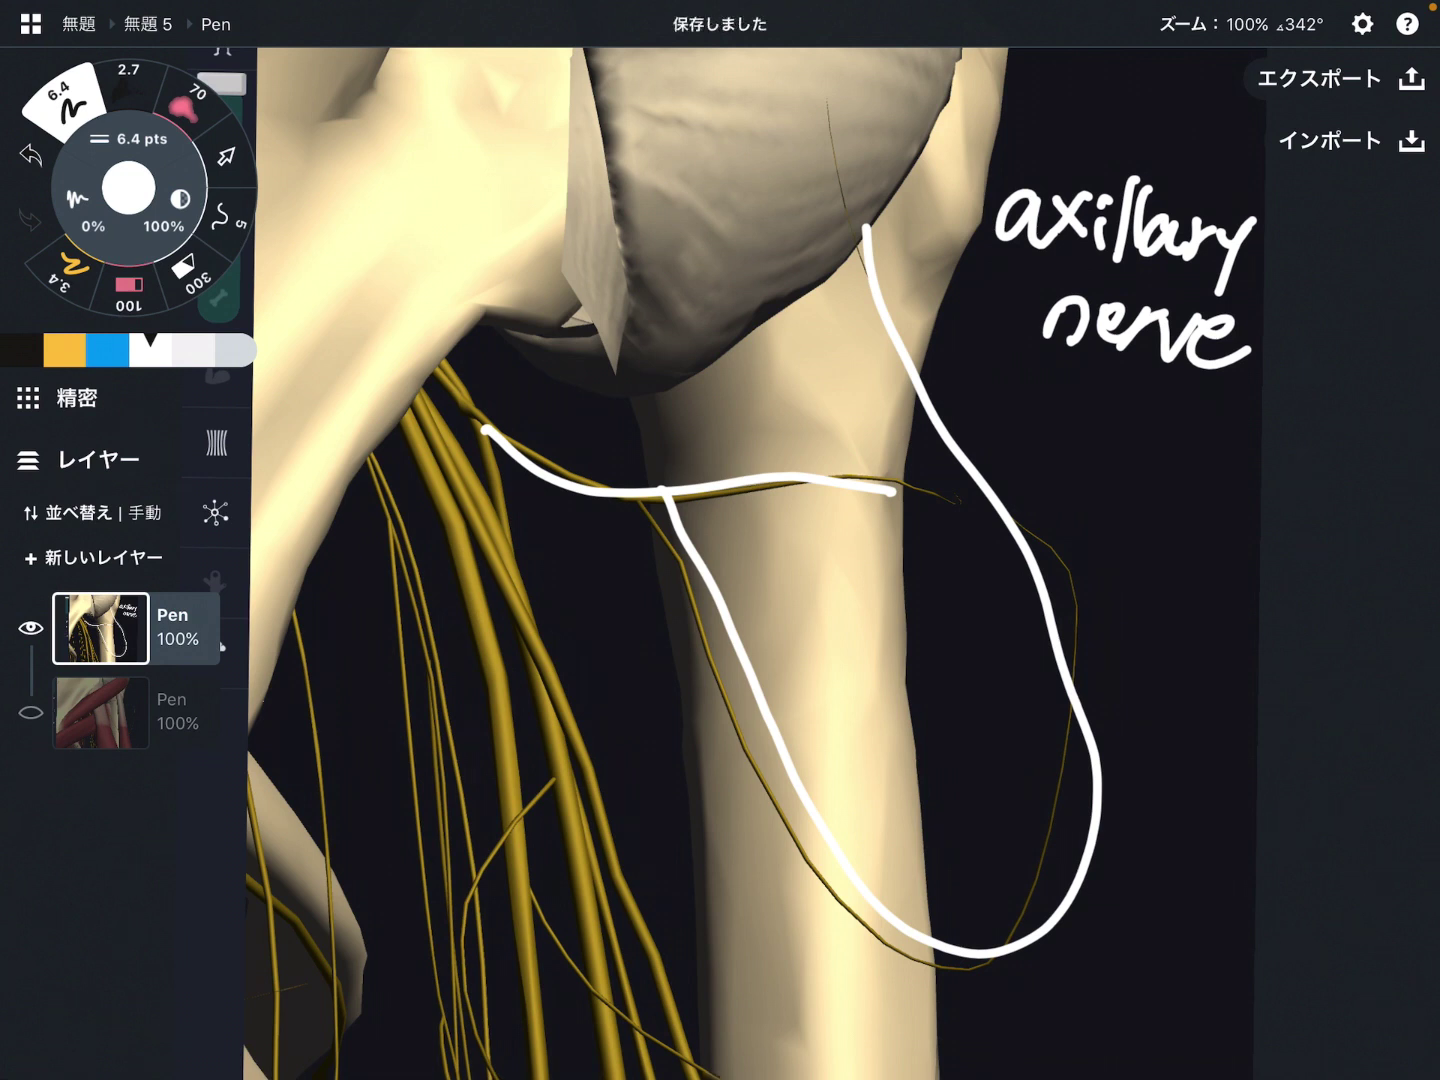
pyautogui.moveTo(1042, 389)
pyautogui.mouseDown()
pyautogui.moveTo(1041, 450)
pyautogui.moveTo(1199, 409)
pyautogui.moveTo(1179, 450)
pyautogui.mouseUp()
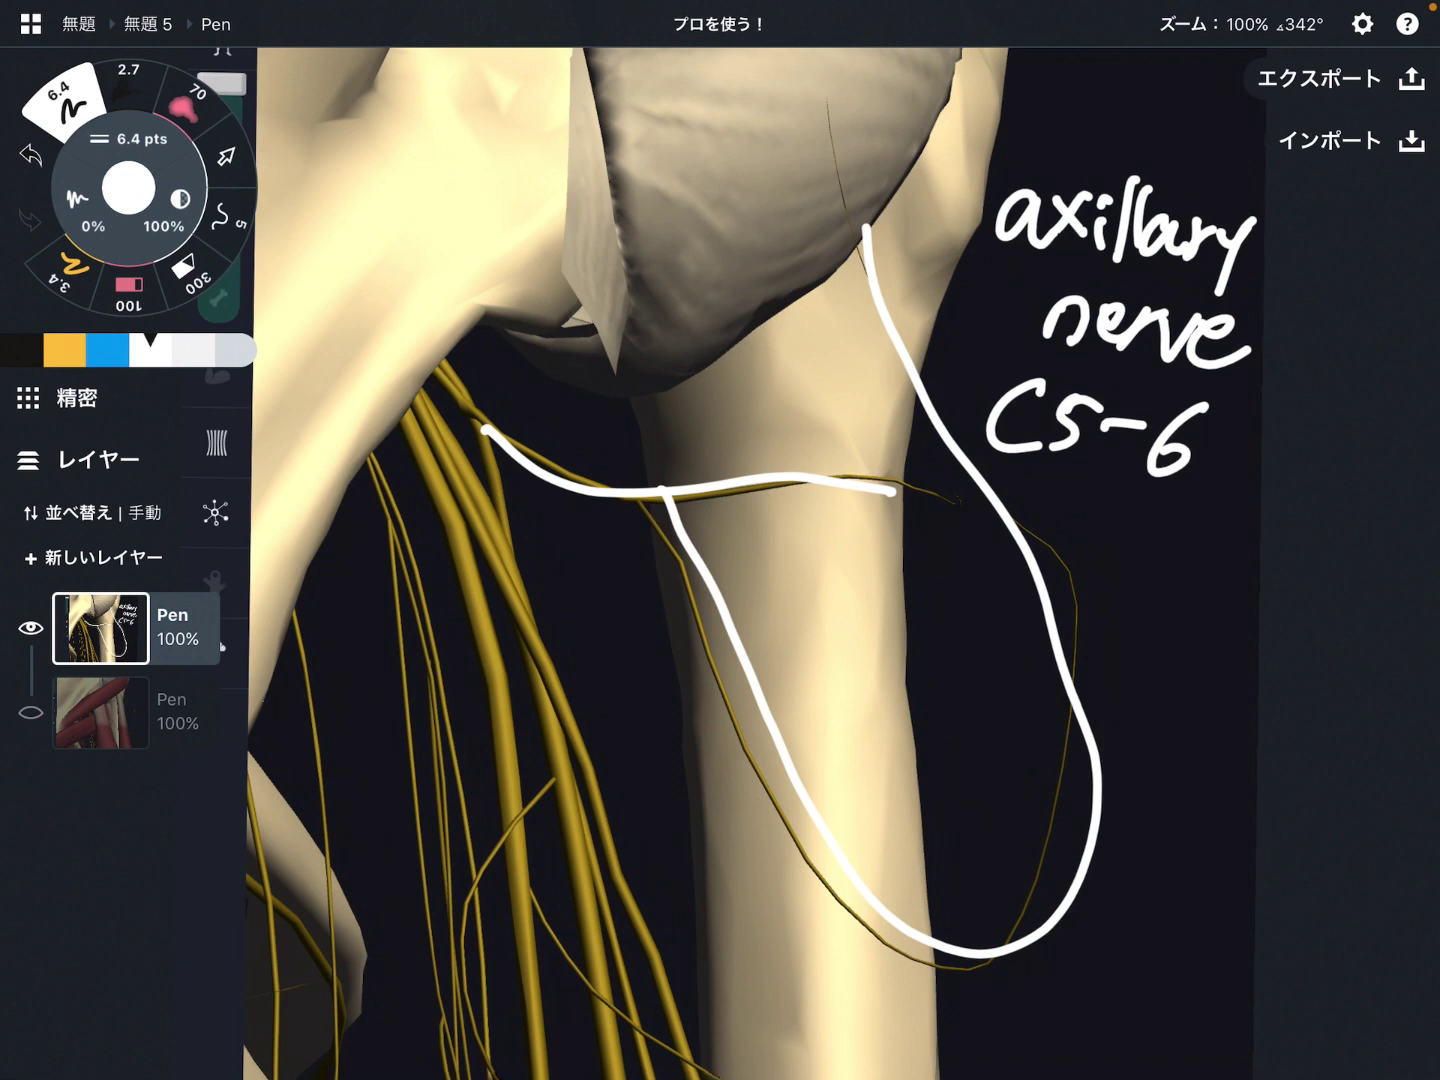
# Step: Trace the lower-left nerve bundle with white strokes
pyautogui.moveTo(460, 599); pyautogui.dragTo(520, 1042)
pyautogui.moveTo(552, 724)
pyautogui.mouseDown()
pyautogui.moveTo(594, 1040)
pyautogui.moveTo(580, 760)
pyautogui.moveTo(696, 1036)
pyautogui.mouseUp()
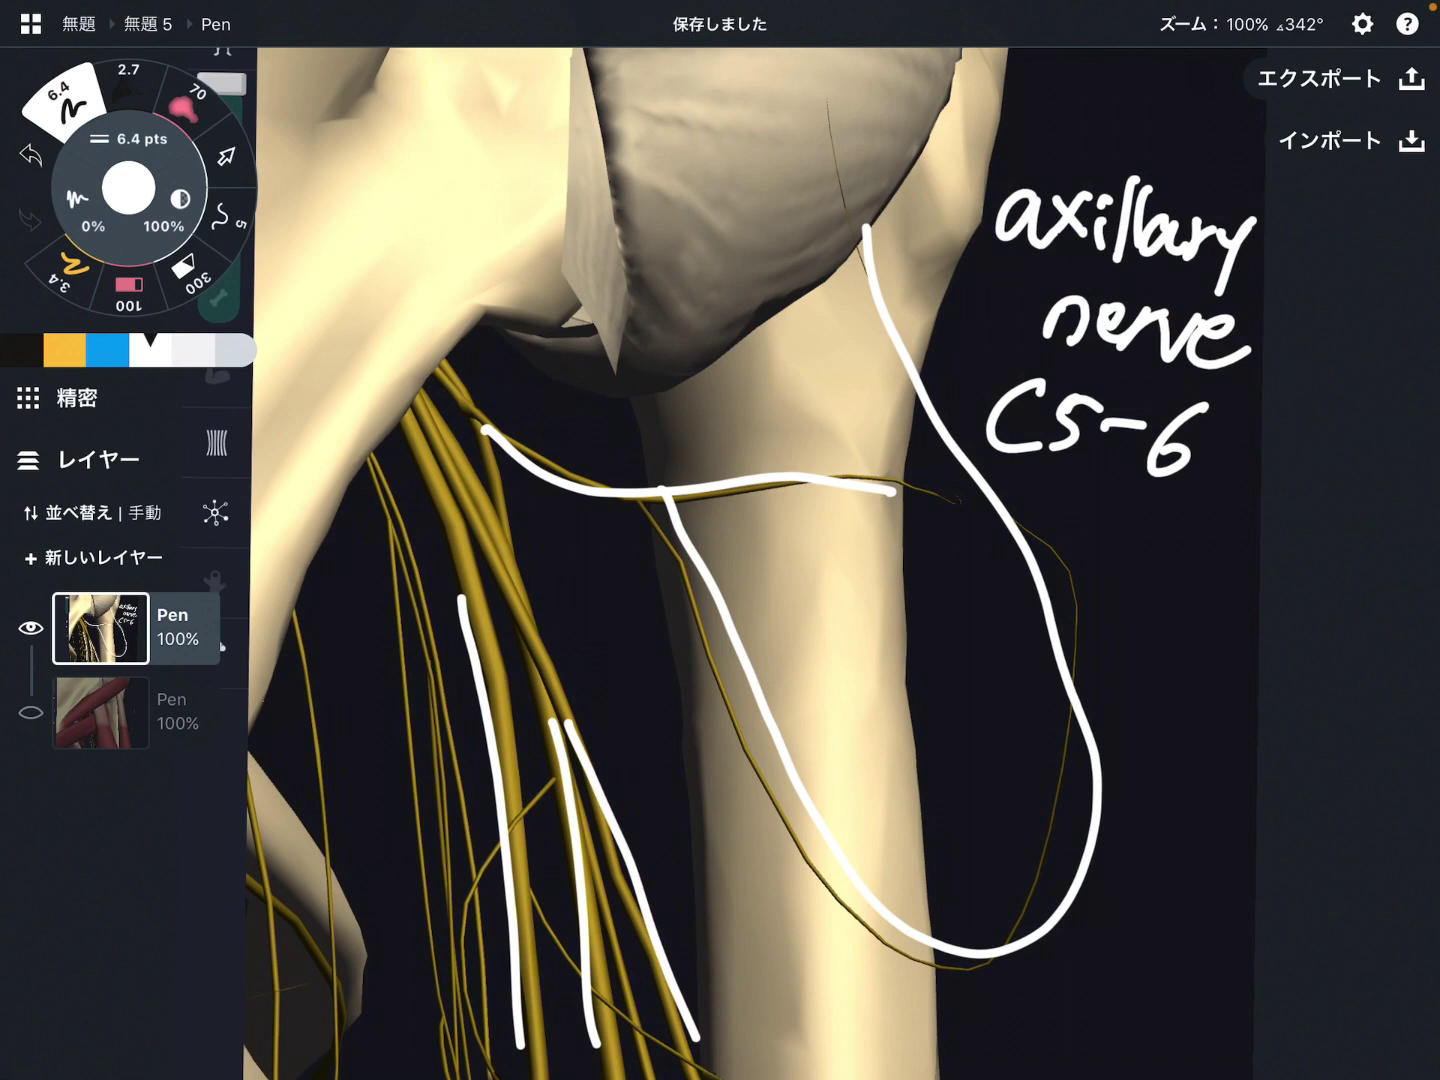
pyautogui.moveTo(453, 703); pyautogui.dragTo(498, 1042)
pyautogui.moveTo(442, 755)
pyautogui.mouseDown()
pyautogui.moveTo(459, 1028)
pyautogui.moveTo(434, 986)
pyautogui.mouseUp()
pyautogui.moveTo(304, 654); pyautogui.dragTo(339, 1033)
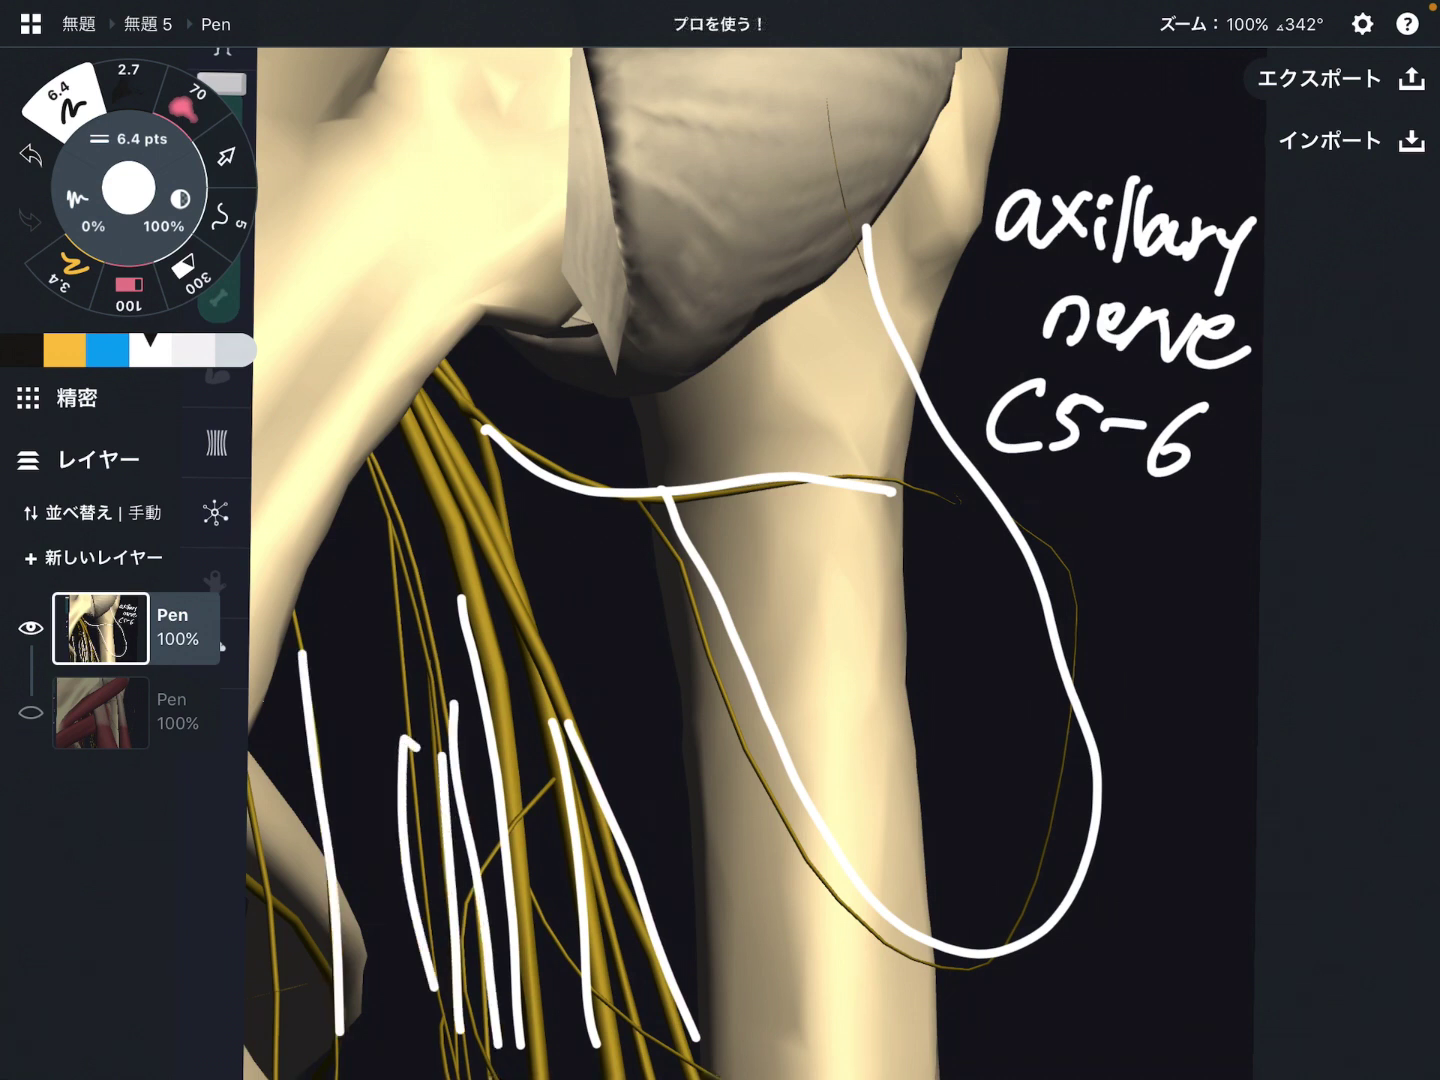
# Step: Draw long white nerve lines down the bundle with crossing marks near the bottom
pyautogui.moveTo(349, 475); pyautogui.dragTo(385, 1012)
pyautogui.moveTo(310, 926); pyautogui.dragTo(415, 914)
pyautogui.moveTo(326, 934); pyautogui.dragTo(422, 1006)
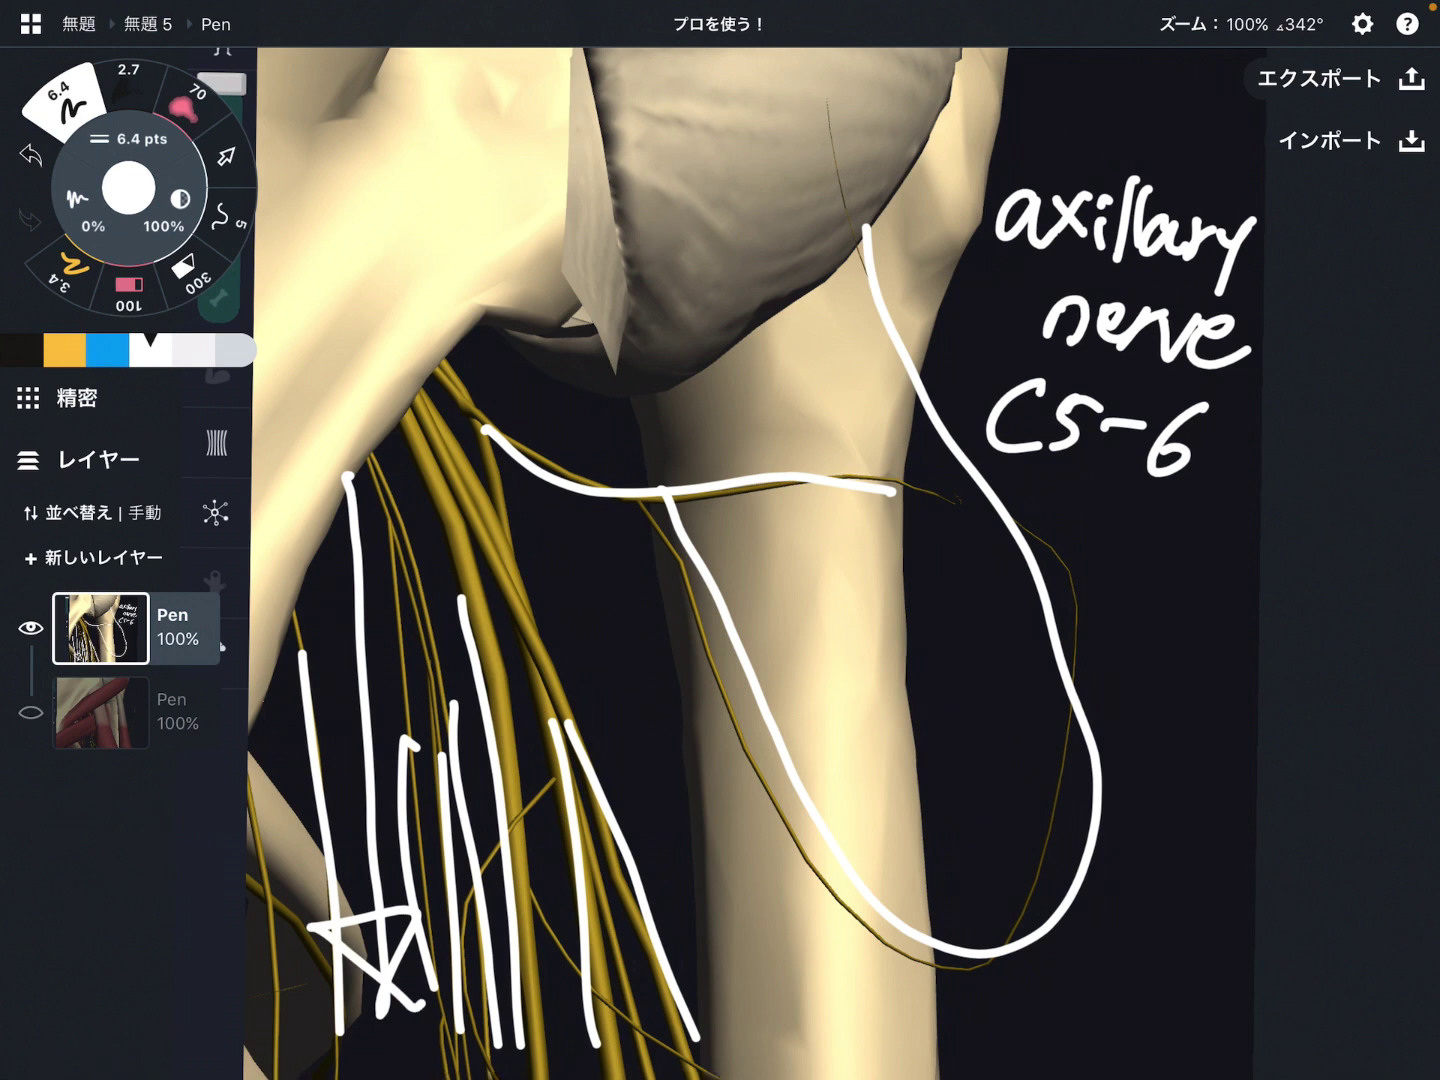
pyautogui.moveTo(538, 481); pyautogui.dragTo(562, 1077)
pyautogui.moveTo(614, 893); pyautogui.dragTo(570, 1028)
pyautogui.moveTo(495, 940); pyautogui.dragTo(551, 1035)
pyautogui.moveTo(494, 949); pyautogui.dragTo(615, 894)
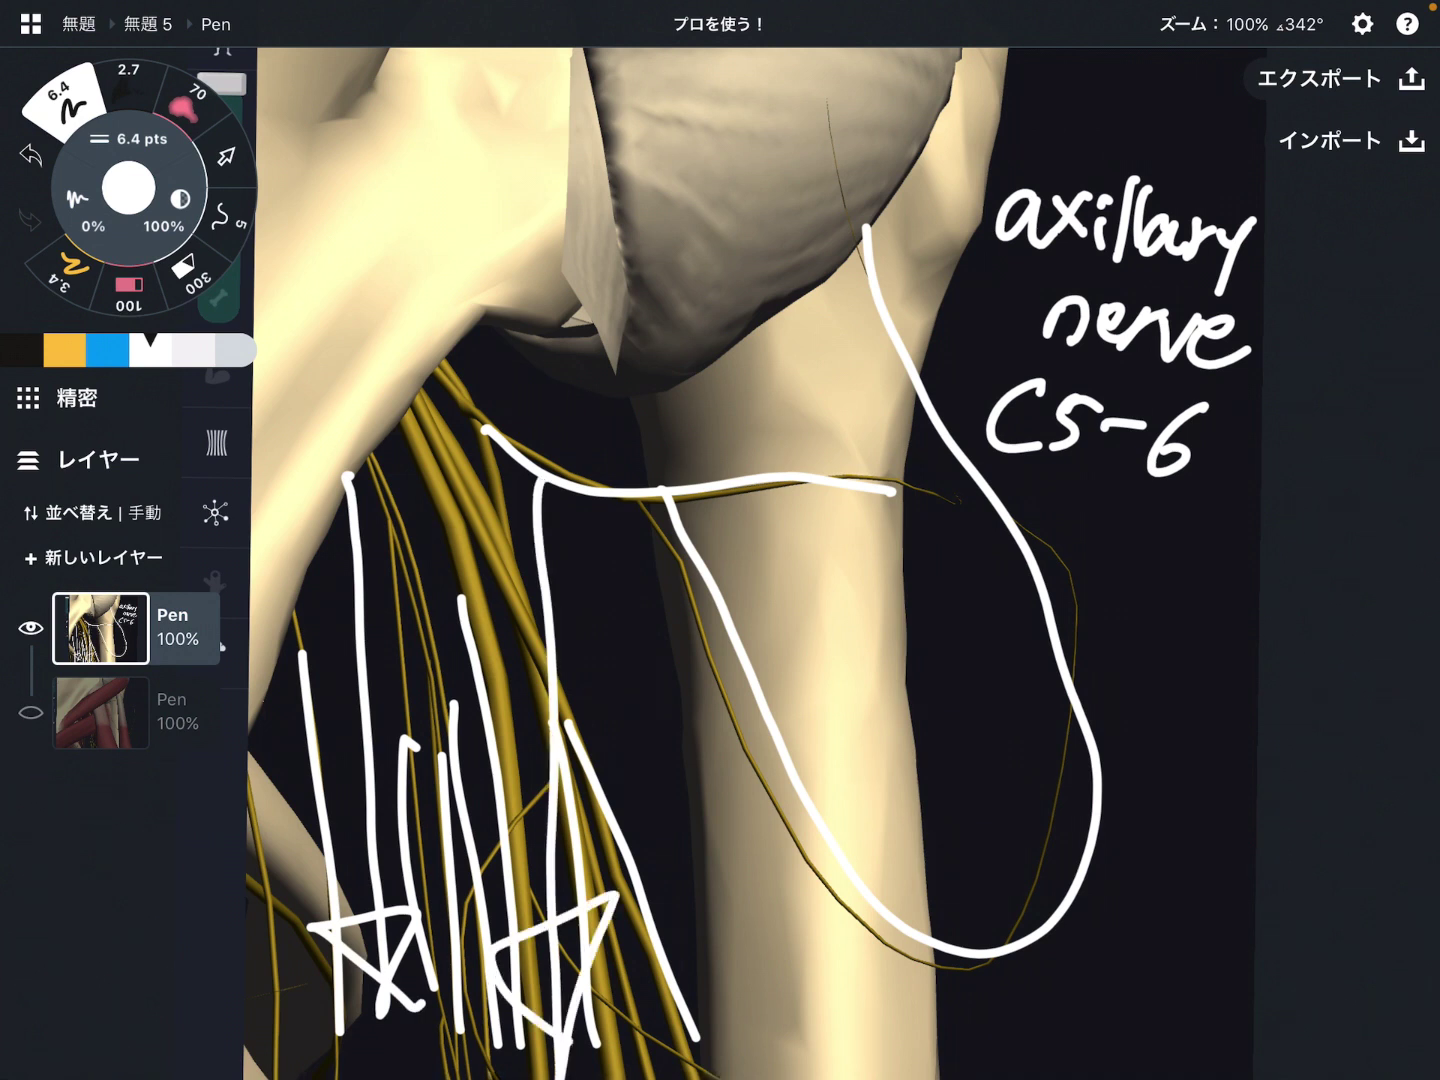
# Step: Retrace the axillary nerve across and around the humerus in blue, then return to white
pyautogui.click(107, 350)
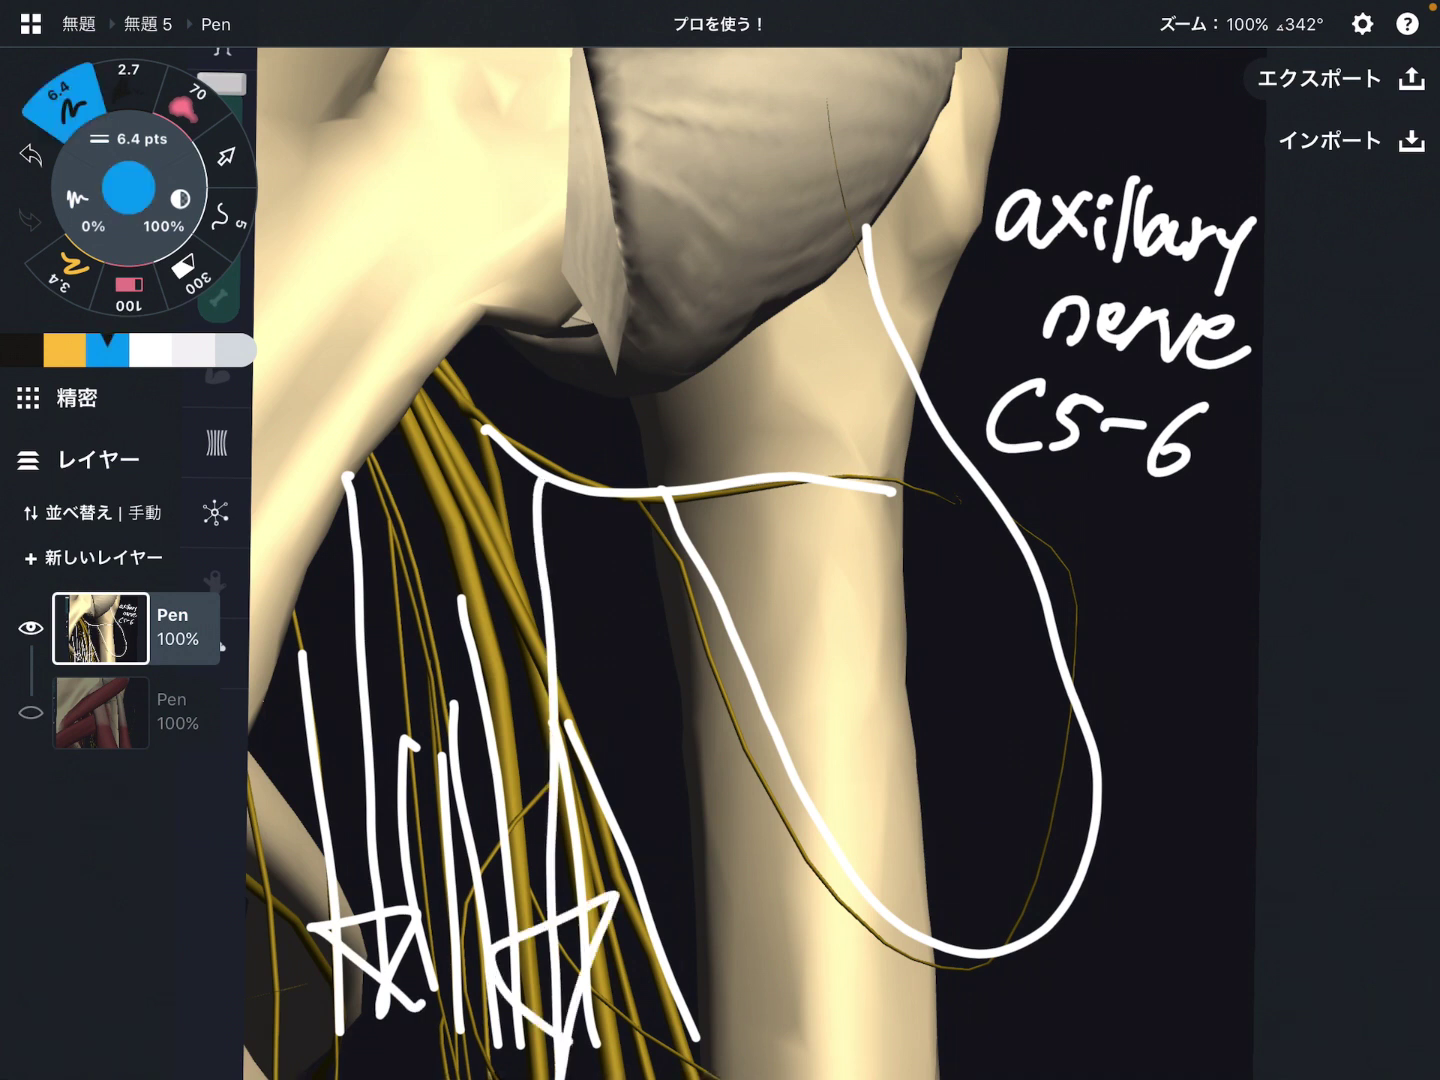
pyautogui.moveTo(495, 470); pyautogui.dragTo(894, 486)
pyautogui.moveTo(675, 518)
pyautogui.mouseDown()
pyautogui.moveTo(964, 905)
pyautogui.moveTo(1018, 534)
pyautogui.moveTo(943, 340)
pyautogui.mouseUp()
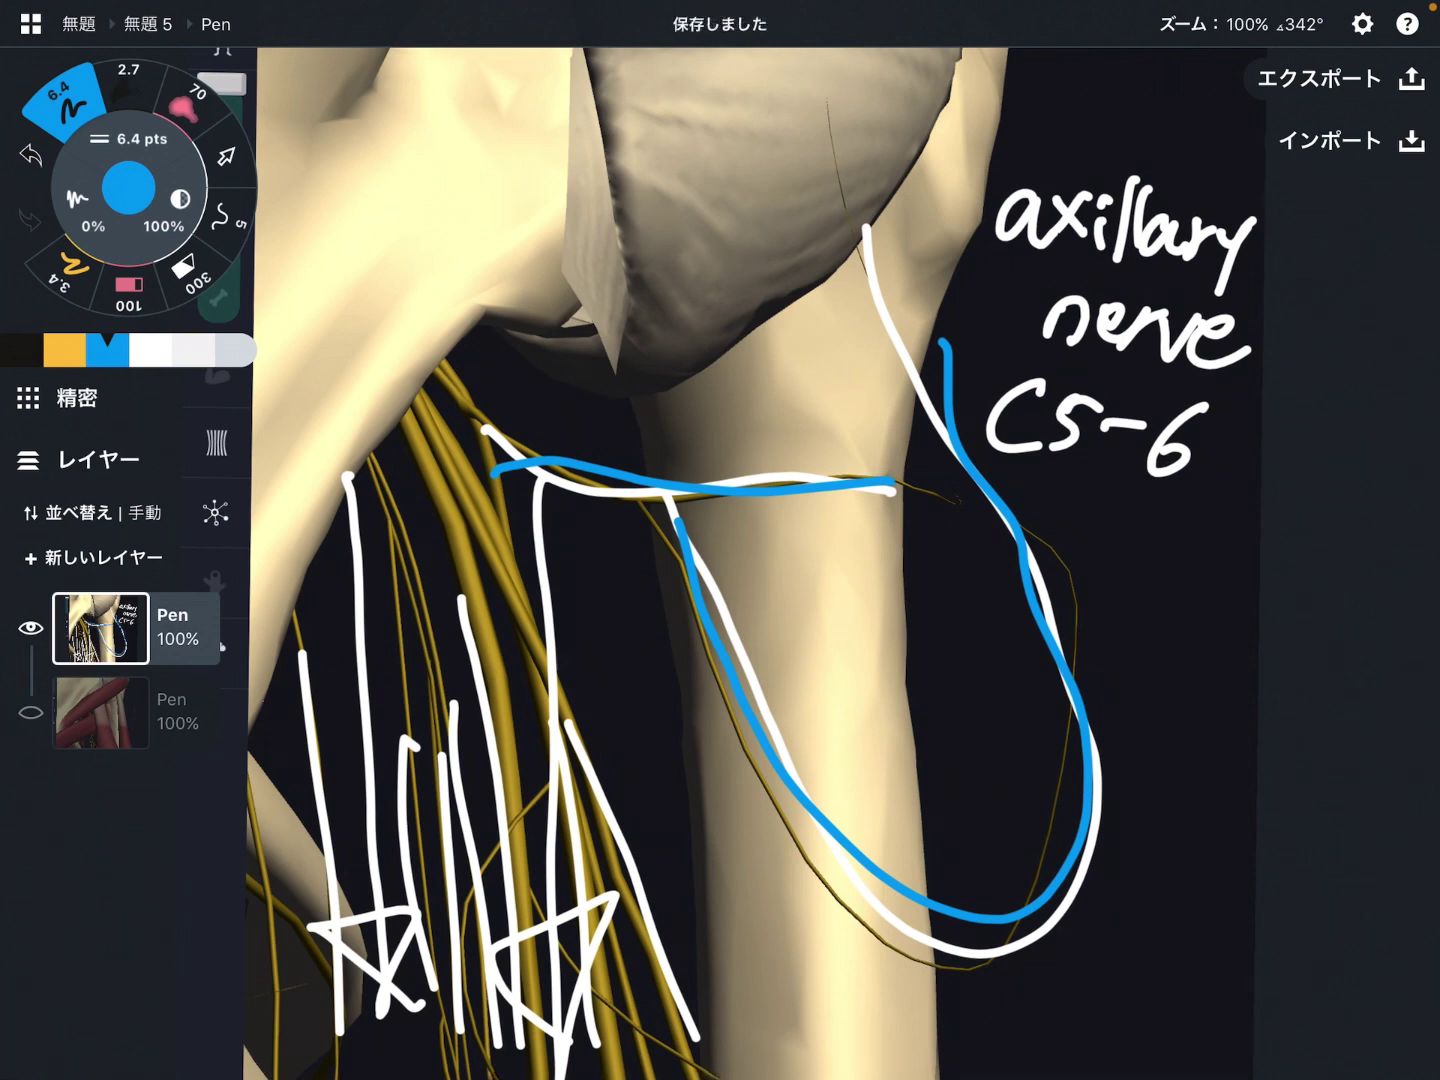
pyautogui.click(149, 350)
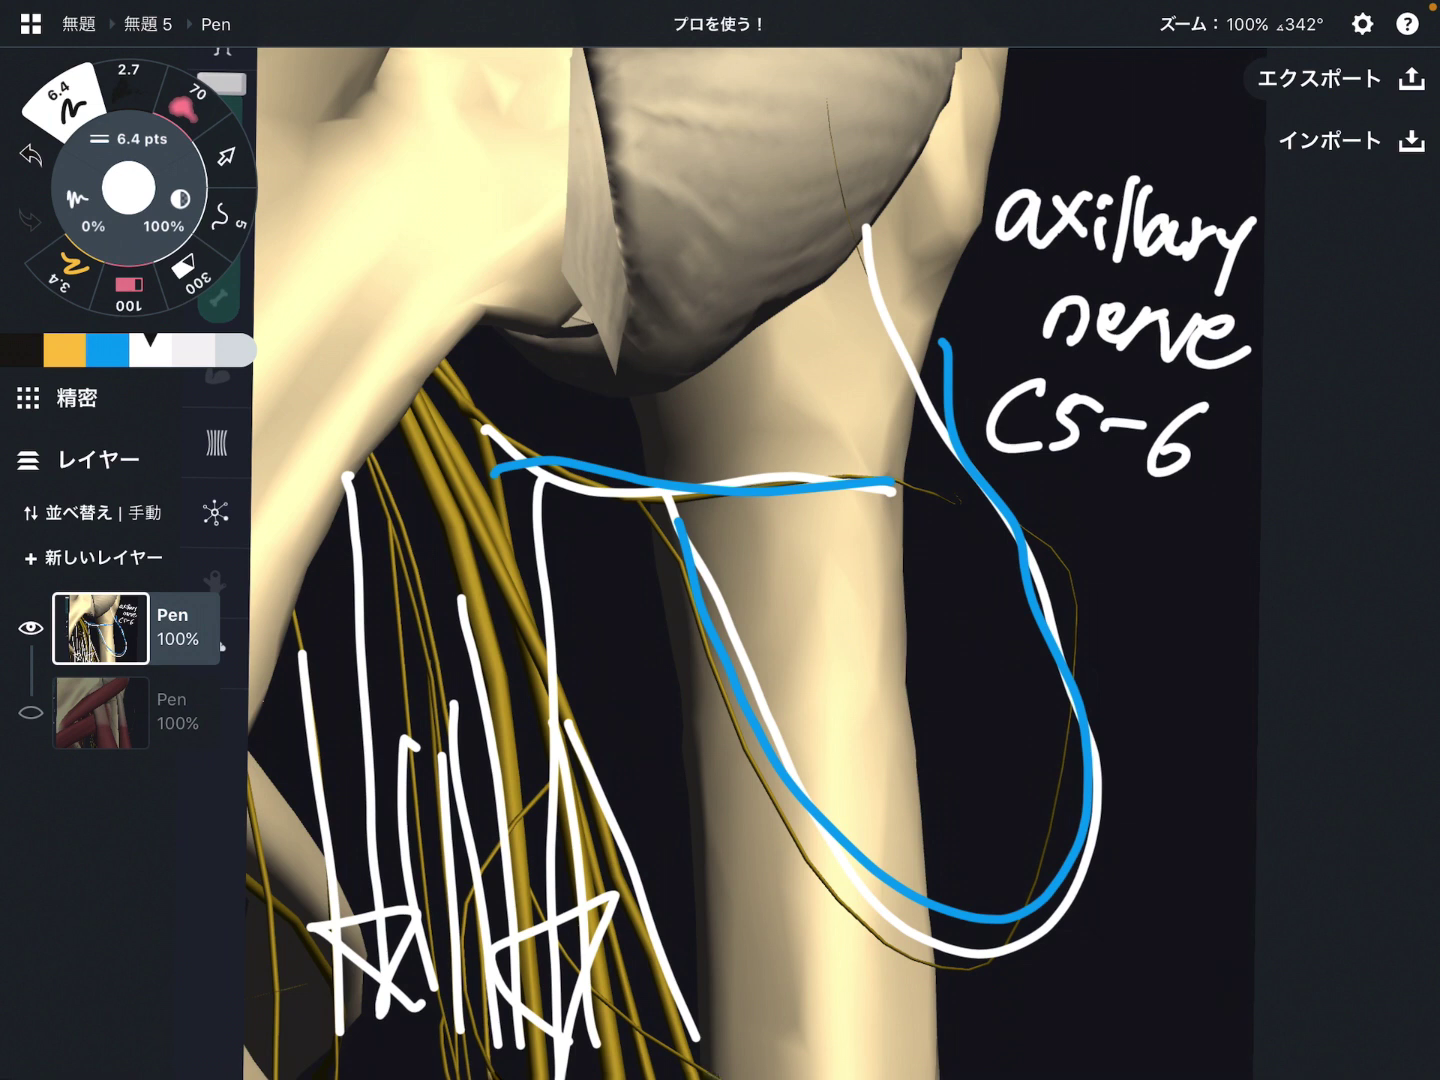
# Step: Write 'Deltoid' beside the arm with a bullet dot
pyautogui.moveTo(1122, 559)
pyautogui.mouseDown()
pyautogui.moveTo(1125, 650)
pyautogui.moveTo(1215, 650)
pyautogui.mouseUp()
pyautogui.moveTo(1231, 563); pyautogui.dragTo(1238, 653)
pyautogui.moveTo(1251, 585)
pyautogui.mouseDown()
pyautogui.moveTo(1260, 658)
pyautogui.moveTo(1290, 621)
pyautogui.moveTo(1308, 673)
pyautogui.mouseUp()
pyautogui.moveTo(1369, 587); pyautogui.dragTo(1328, 675)
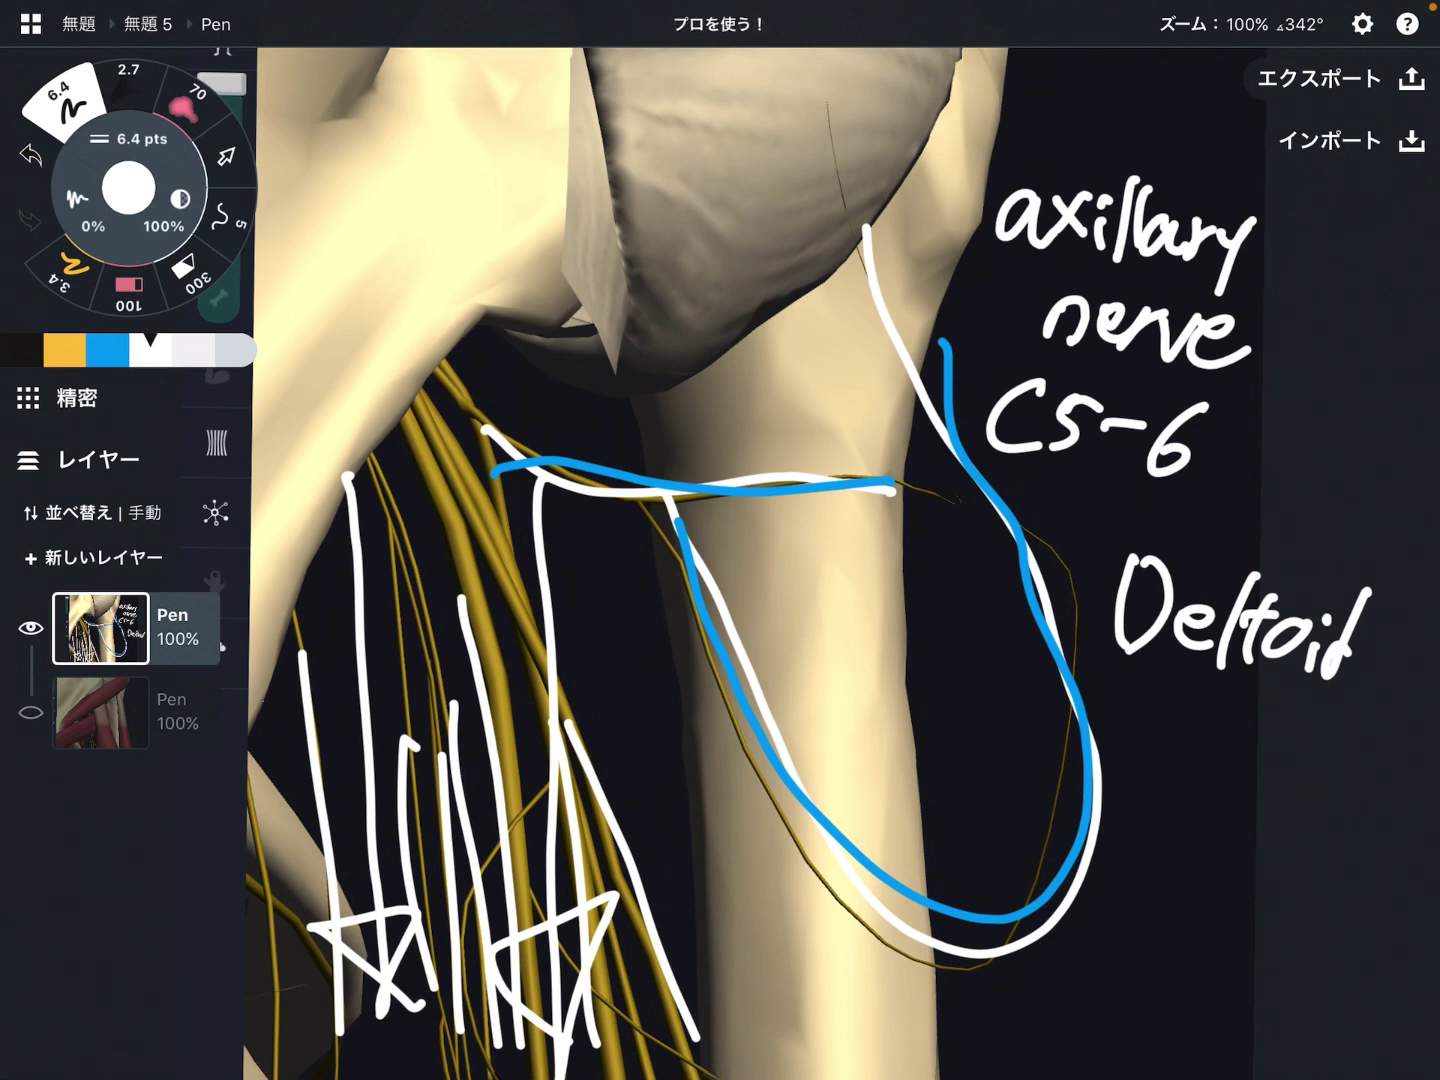
pyautogui.click(1087, 602)
# Step: Add a bulleted 'Teres minor' below and box both muscle labels
pyautogui.click(1113, 711)
pyautogui.moveTo(1129, 702)
pyautogui.mouseDown()
pyautogui.moveTo(1183, 693)
pyautogui.moveTo(1145, 770)
pyautogui.moveTo(1222, 745)
pyautogui.moveTo(1282, 779)
pyautogui.mouseUp()
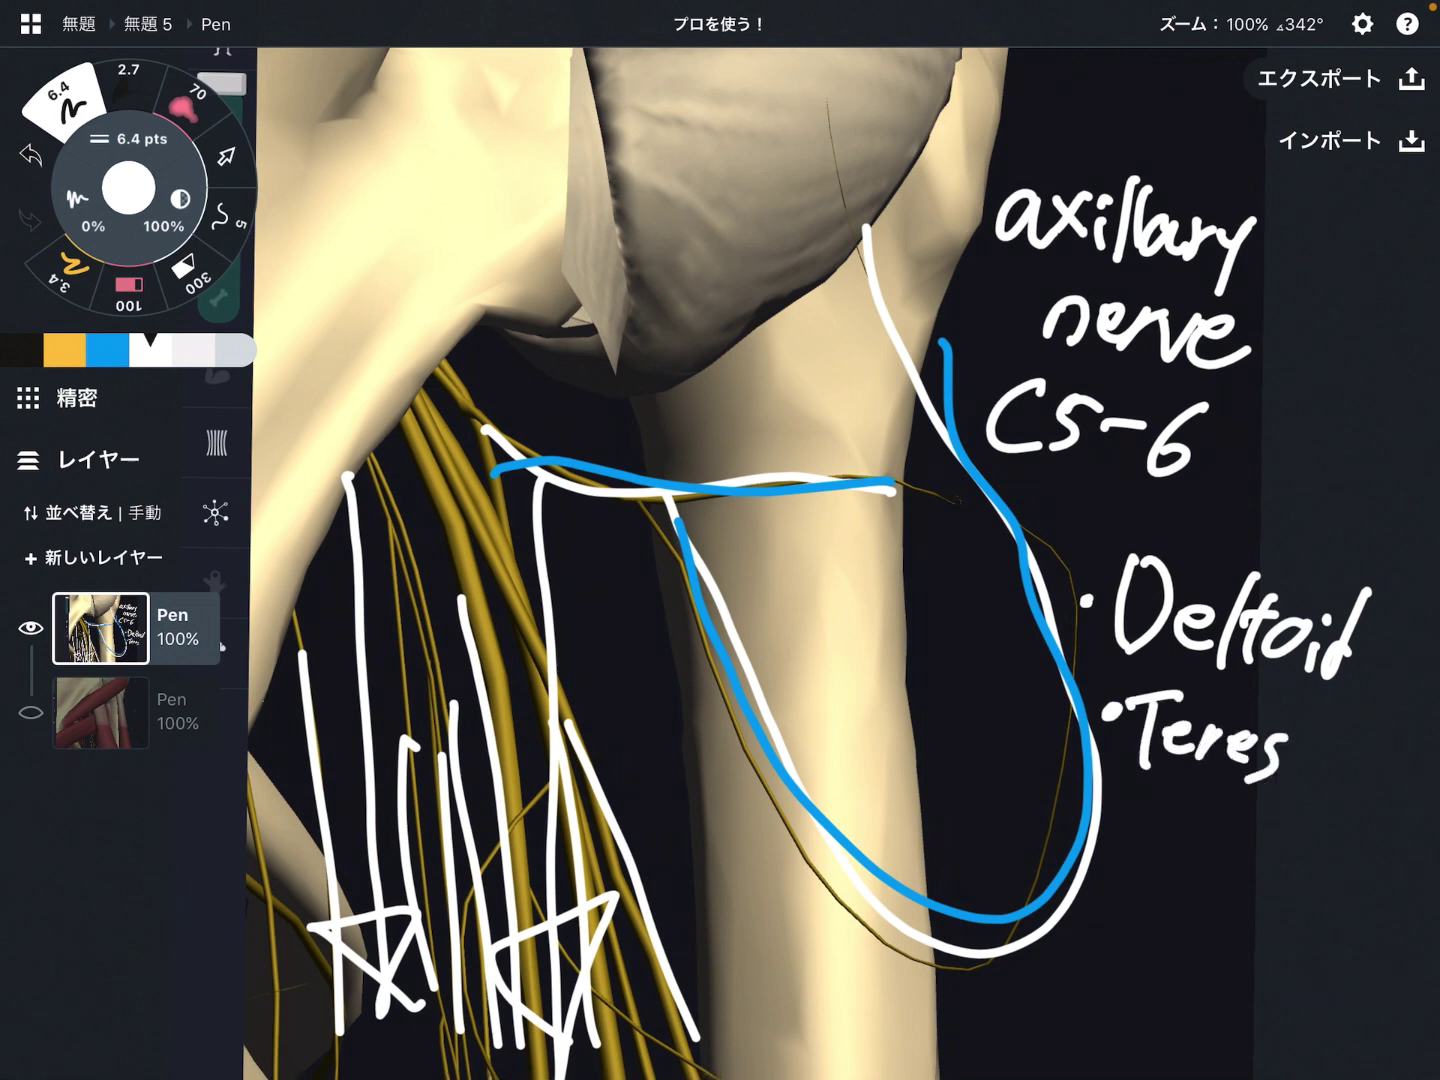
pyautogui.moveTo(1146, 830); pyautogui.dragTo(1240, 838)
pyautogui.moveTo(1249, 816)
pyautogui.mouseDown()
pyautogui.moveTo(1289, 838)
pyautogui.moveTo(1317, 826)
pyautogui.mouseUp()
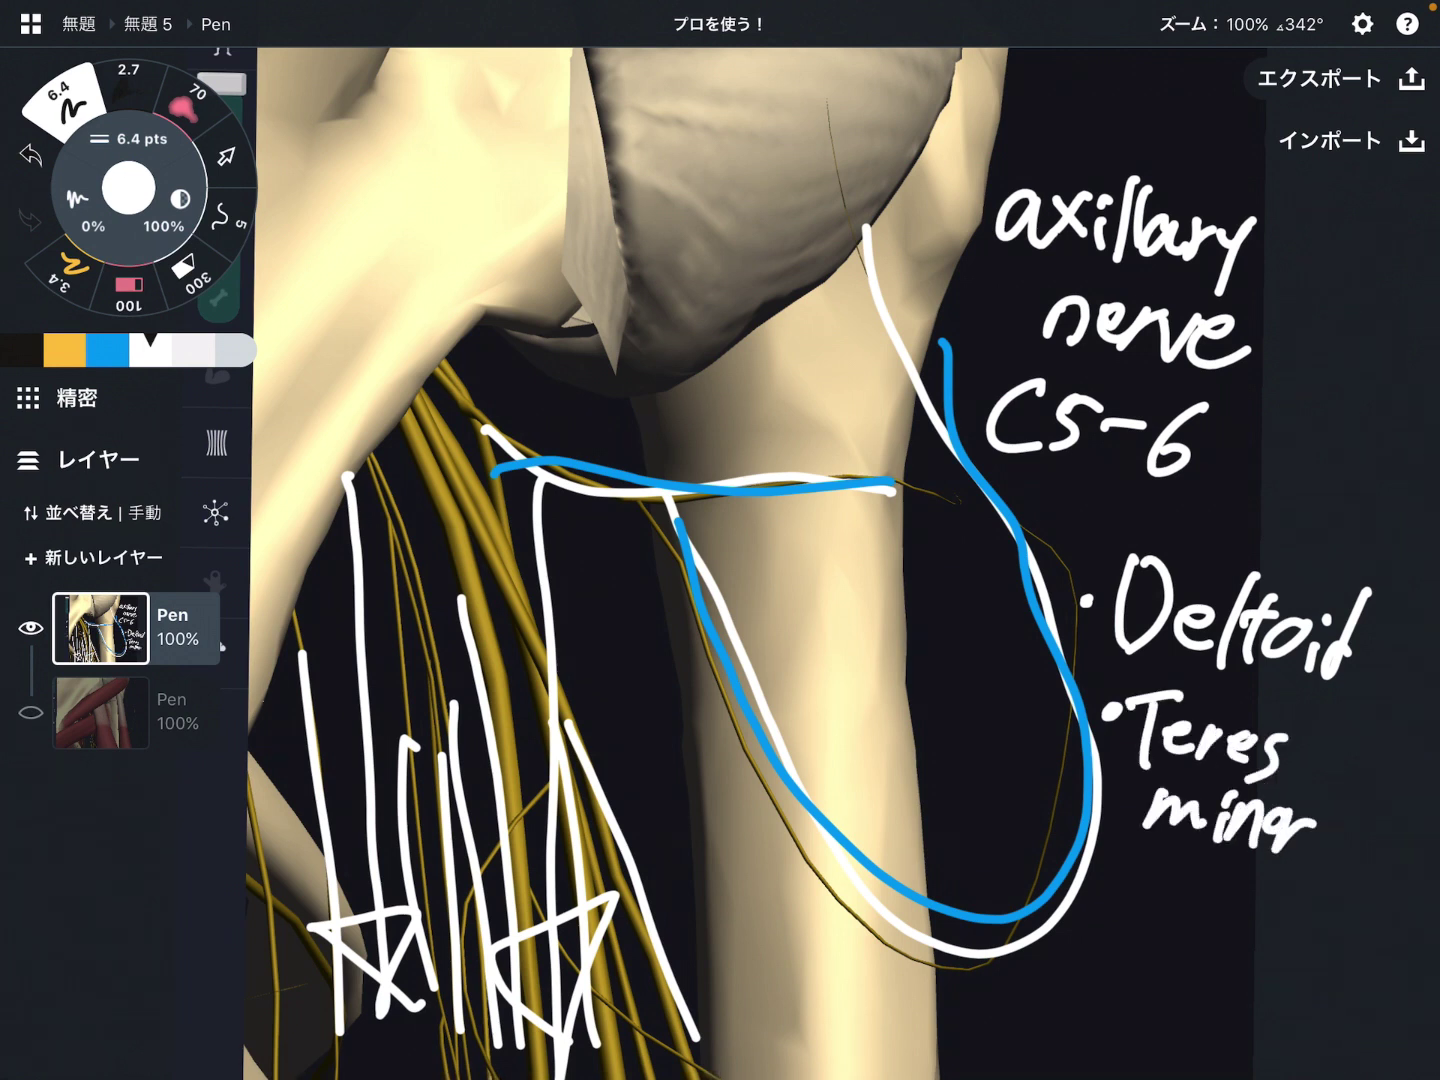
pyautogui.moveTo(1112, 495); pyautogui.dragTo(1106, 855)
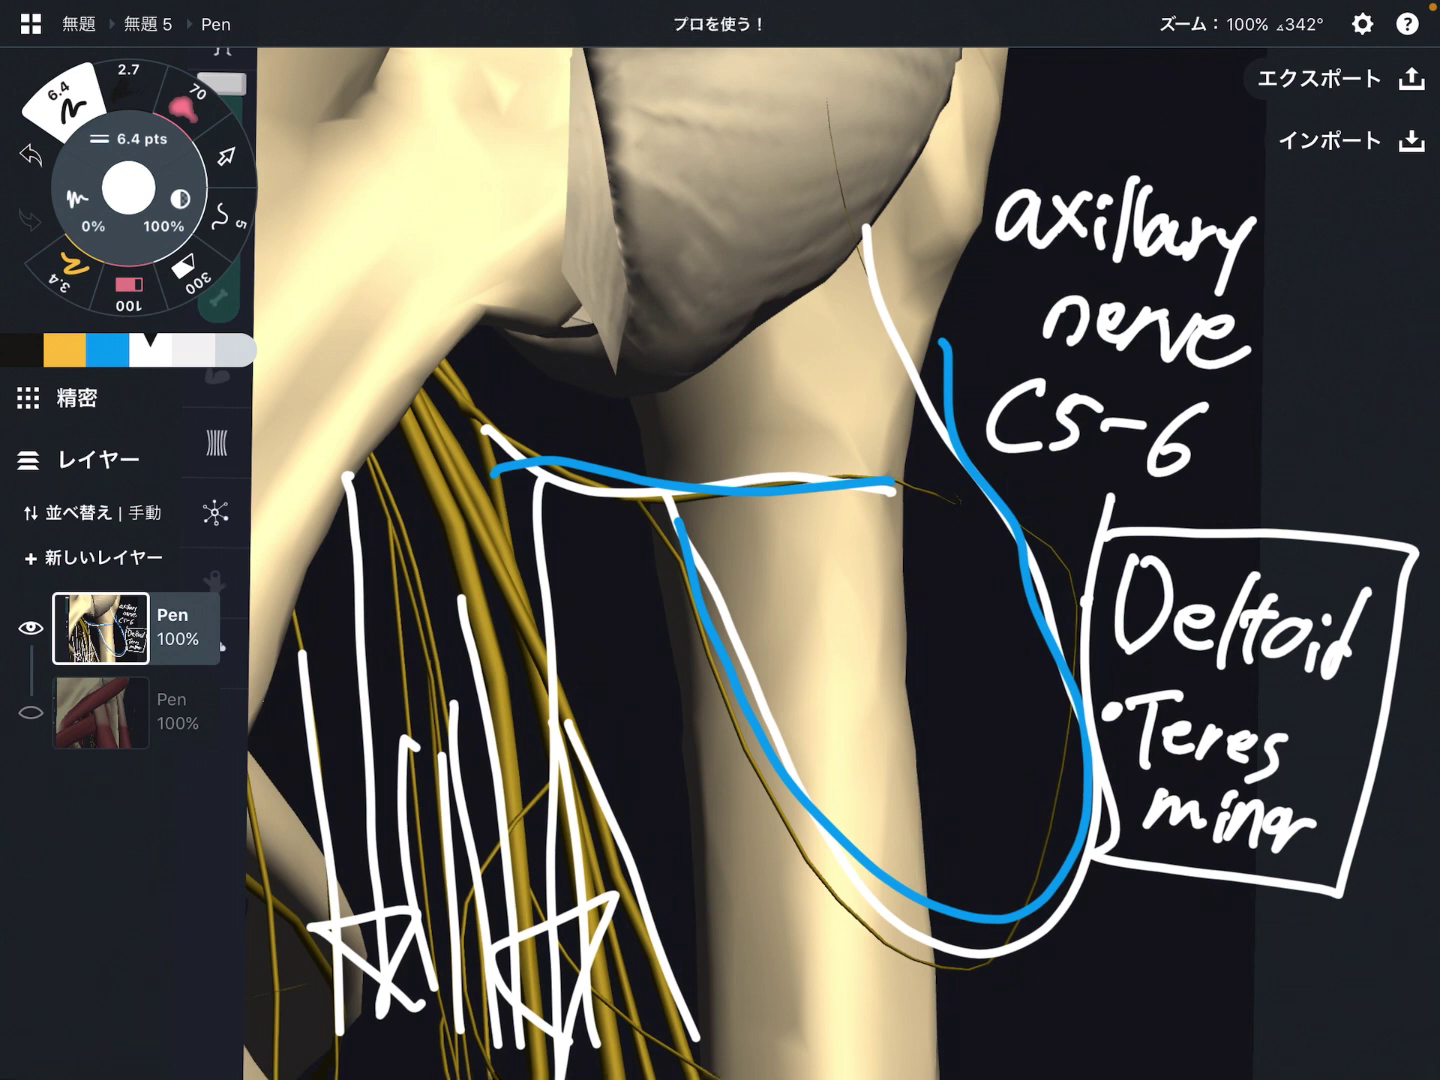
# Step: Extend the nerve trace upward and write 'lateral shoulder' below the box
pyautogui.moveTo(968, 104); pyautogui.dragTo(951, 338)
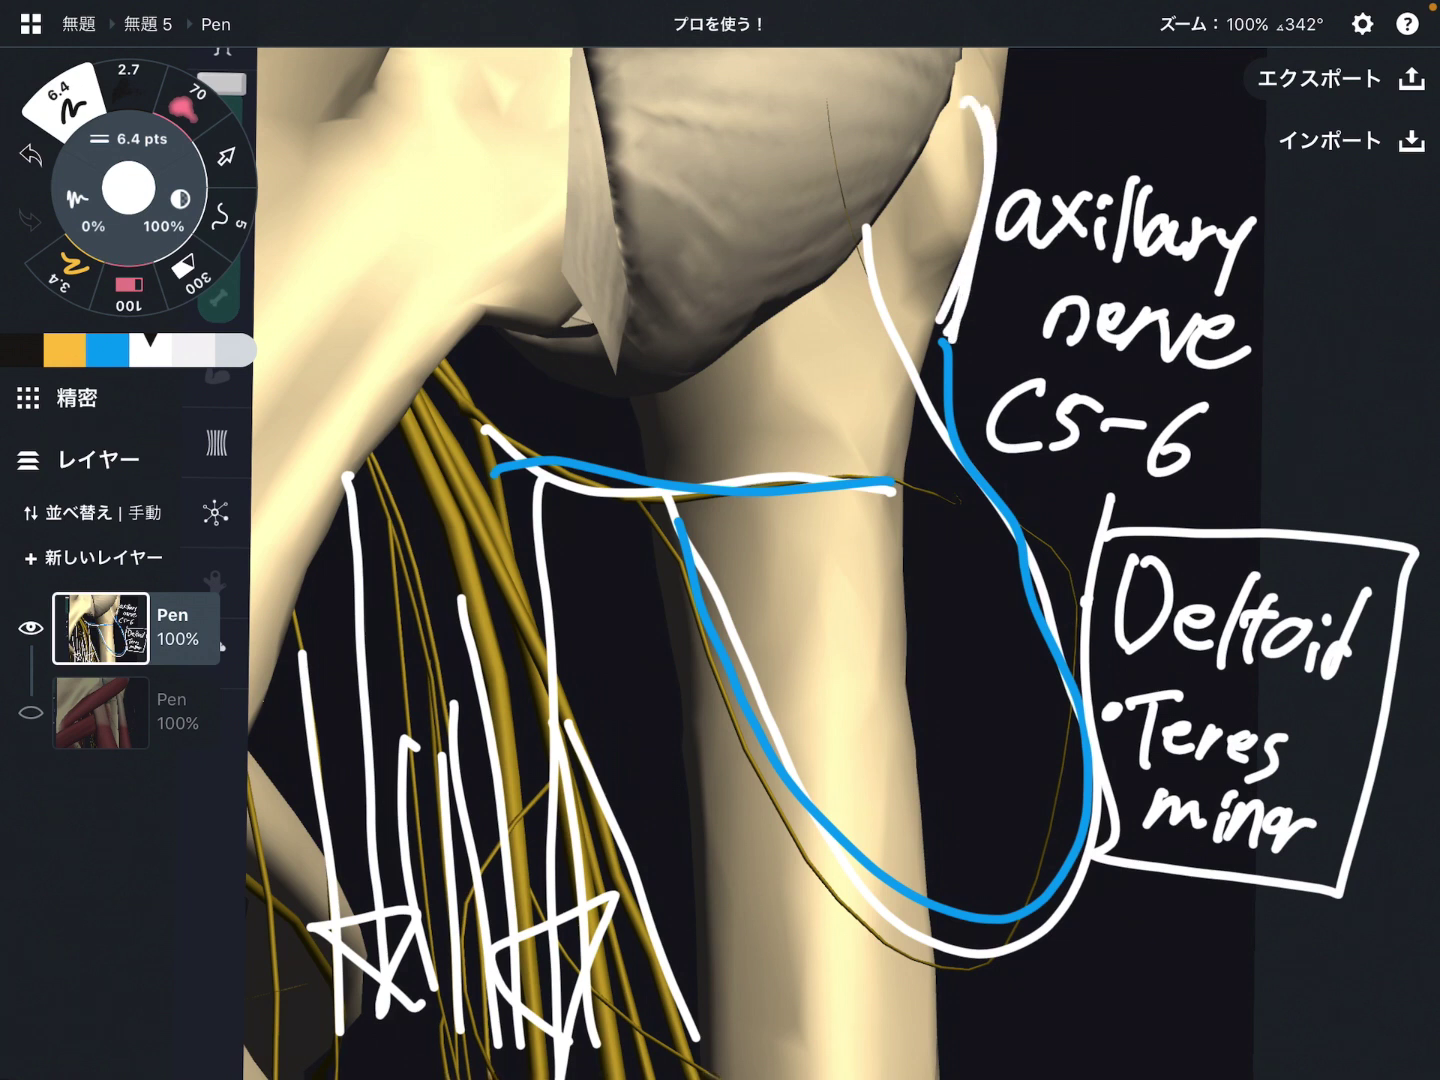
pyautogui.moveTo(1107, 887)
pyautogui.mouseDown()
pyautogui.moveTo(1082, 962)
pyautogui.moveTo(1137, 936)
pyautogui.moveTo(1229, 945)
pyautogui.mouseUp()
pyautogui.moveTo(1256, 893); pyautogui.dragTo(1238, 966)
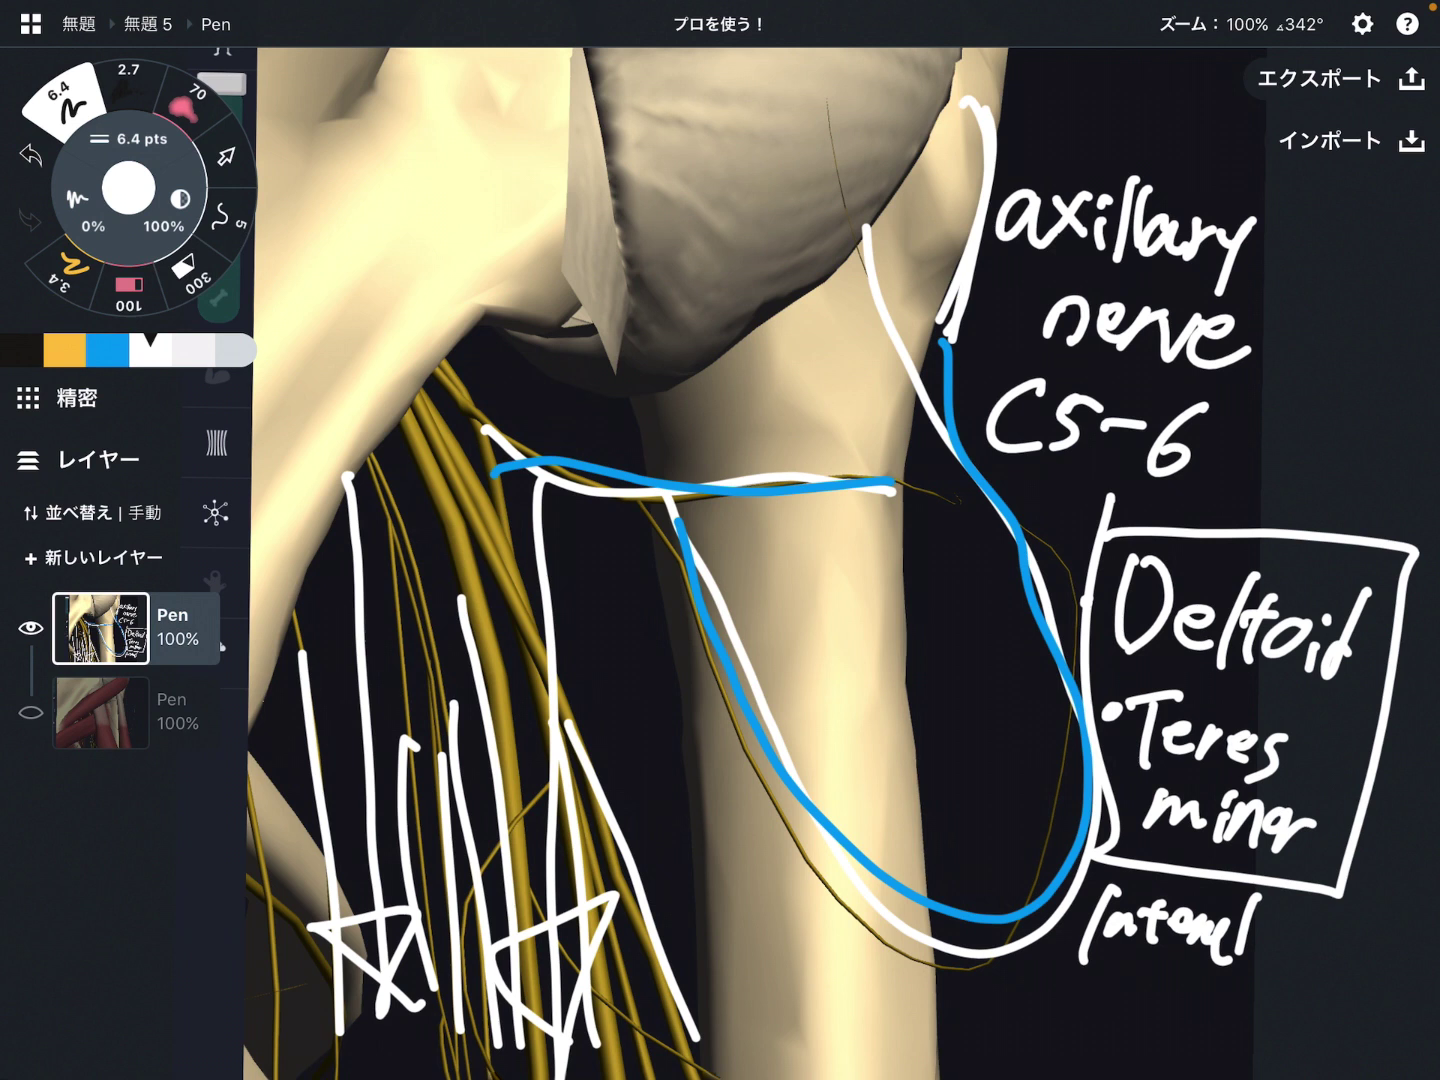
pyautogui.moveTo(1105, 990)
pyautogui.mouseDown()
pyautogui.moveTo(1077, 1032)
pyautogui.moveTo(1211, 1030)
pyautogui.mouseUp()
pyautogui.moveTo(1242, 965)
pyautogui.mouseDown()
pyautogui.moveTo(1231, 1033)
pyautogui.moveTo(1271, 1004)
pyautogui.mouseUp()
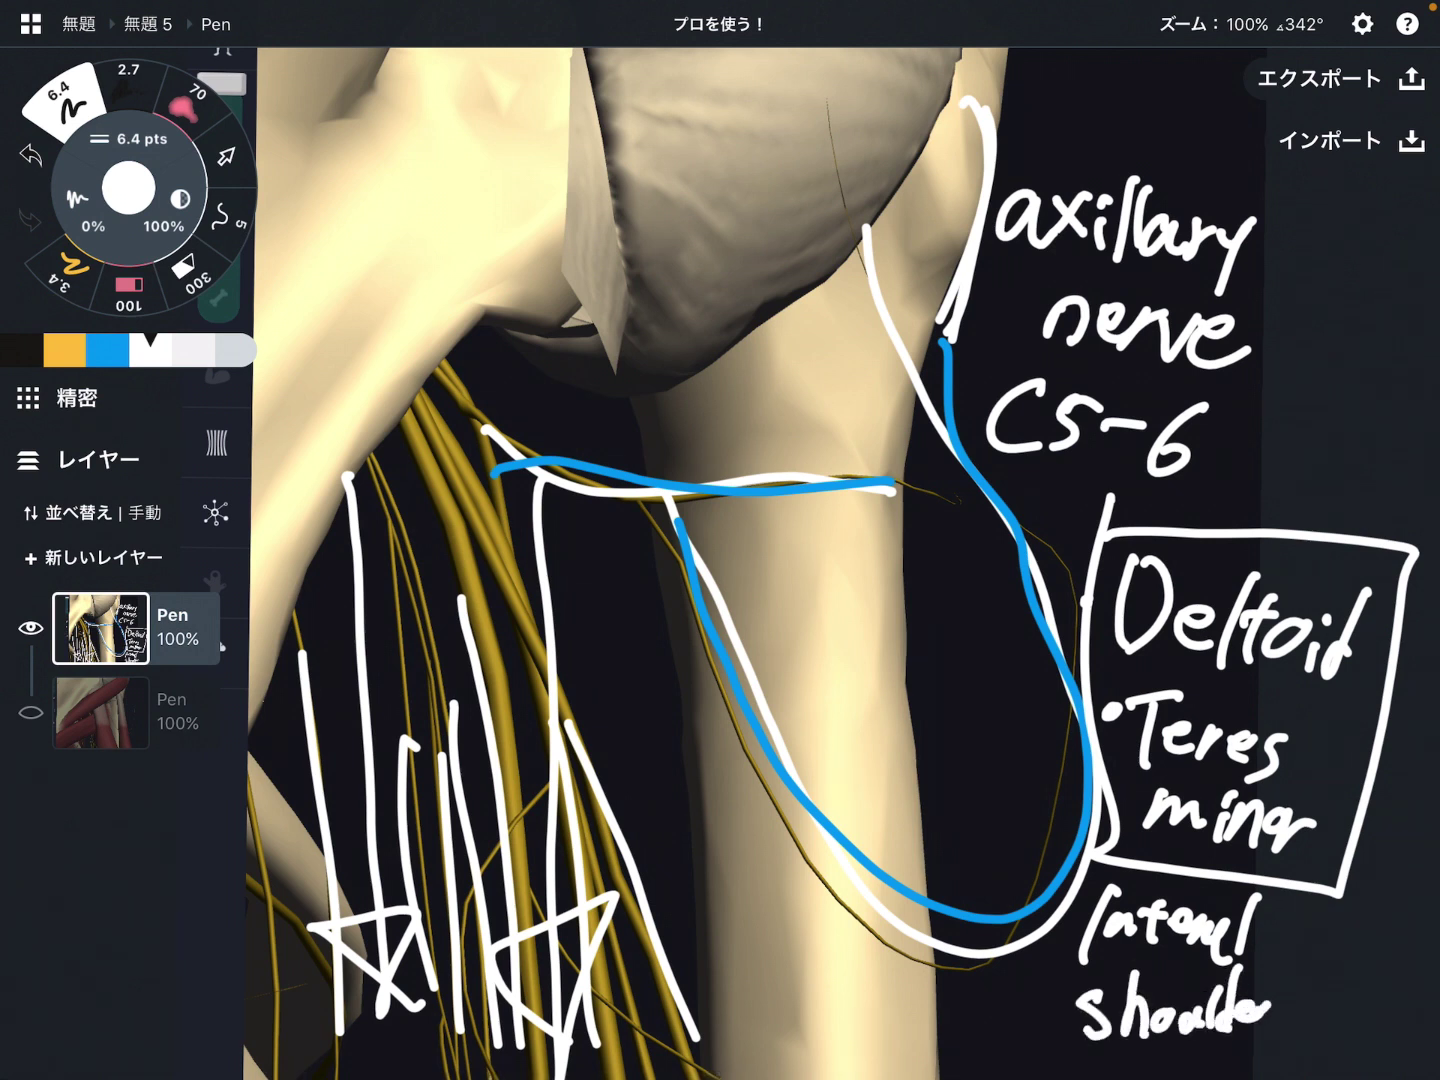
# Step: Retrace the horizontal nerve segment and begin scribbling over the humeral head
pyautogui.moveTo(482, 432)
pyautogui.mouseDown()
pyautogui.moveTo(653, 486)
pyautogui.moveTo(819, 495)
pyautogui.mouseUp()
pyautogui.moveTo(434, 414); pyautogui.dragTo(766, 475)
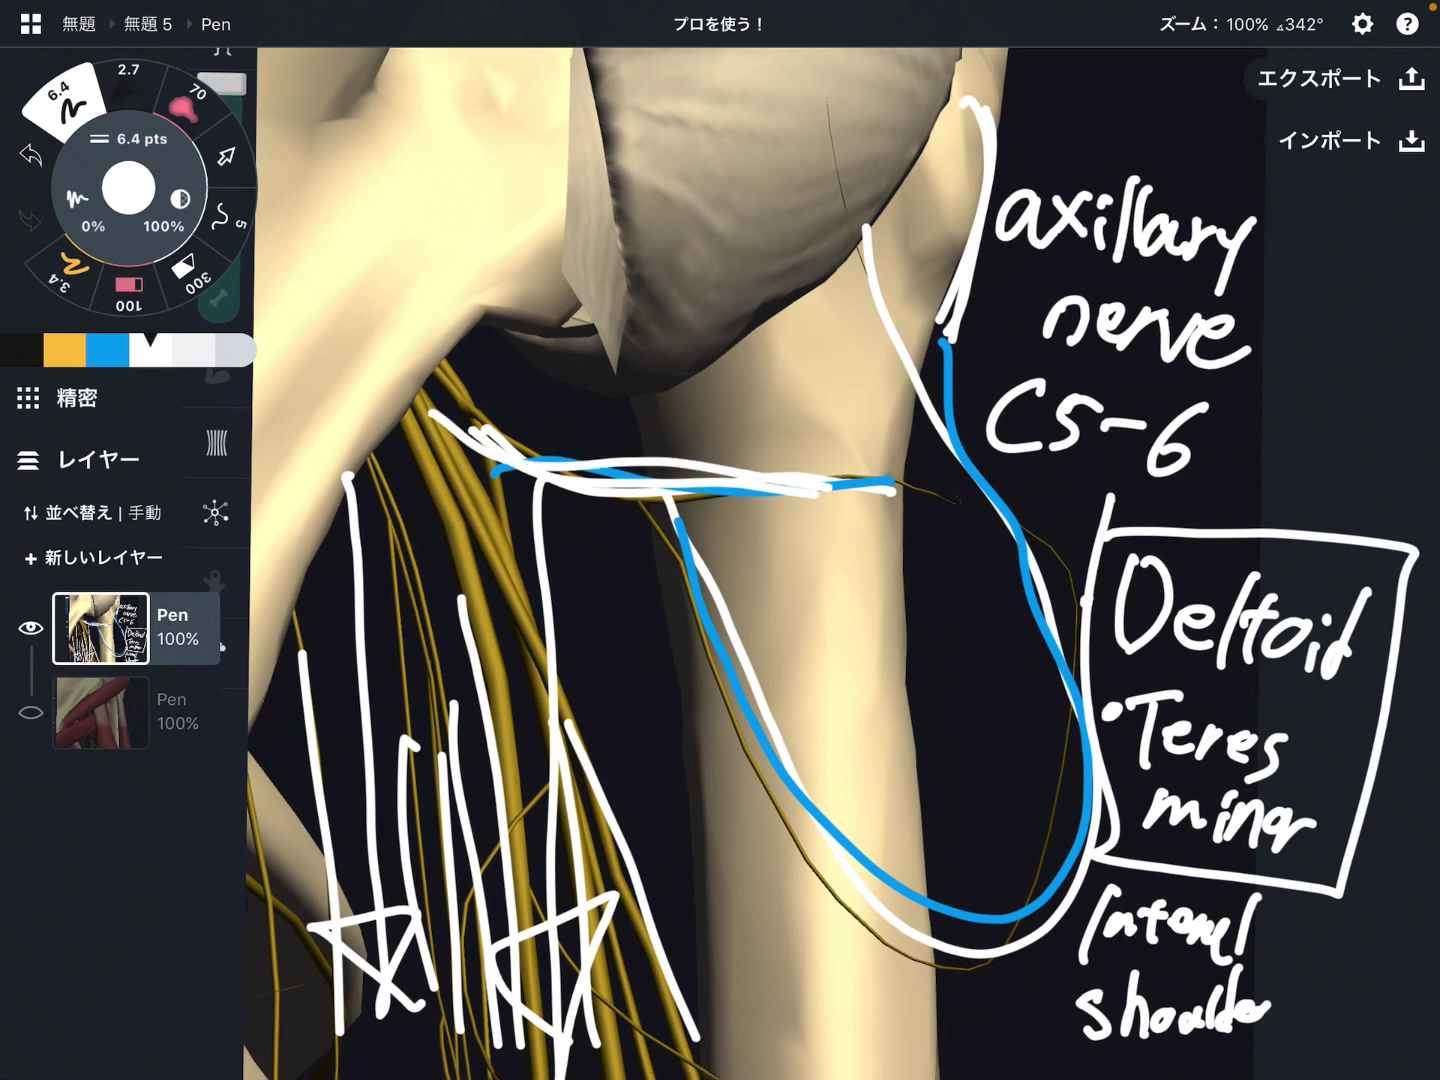
pyautogui.moveTo(698, 126)
pyautogui.mouseDown()
pyautogui.moveTo(675, 152)
pyautogui.moveTo(660, 241)
pyautogui.moveTo(664, 411)
pyautogui.mouseUp()
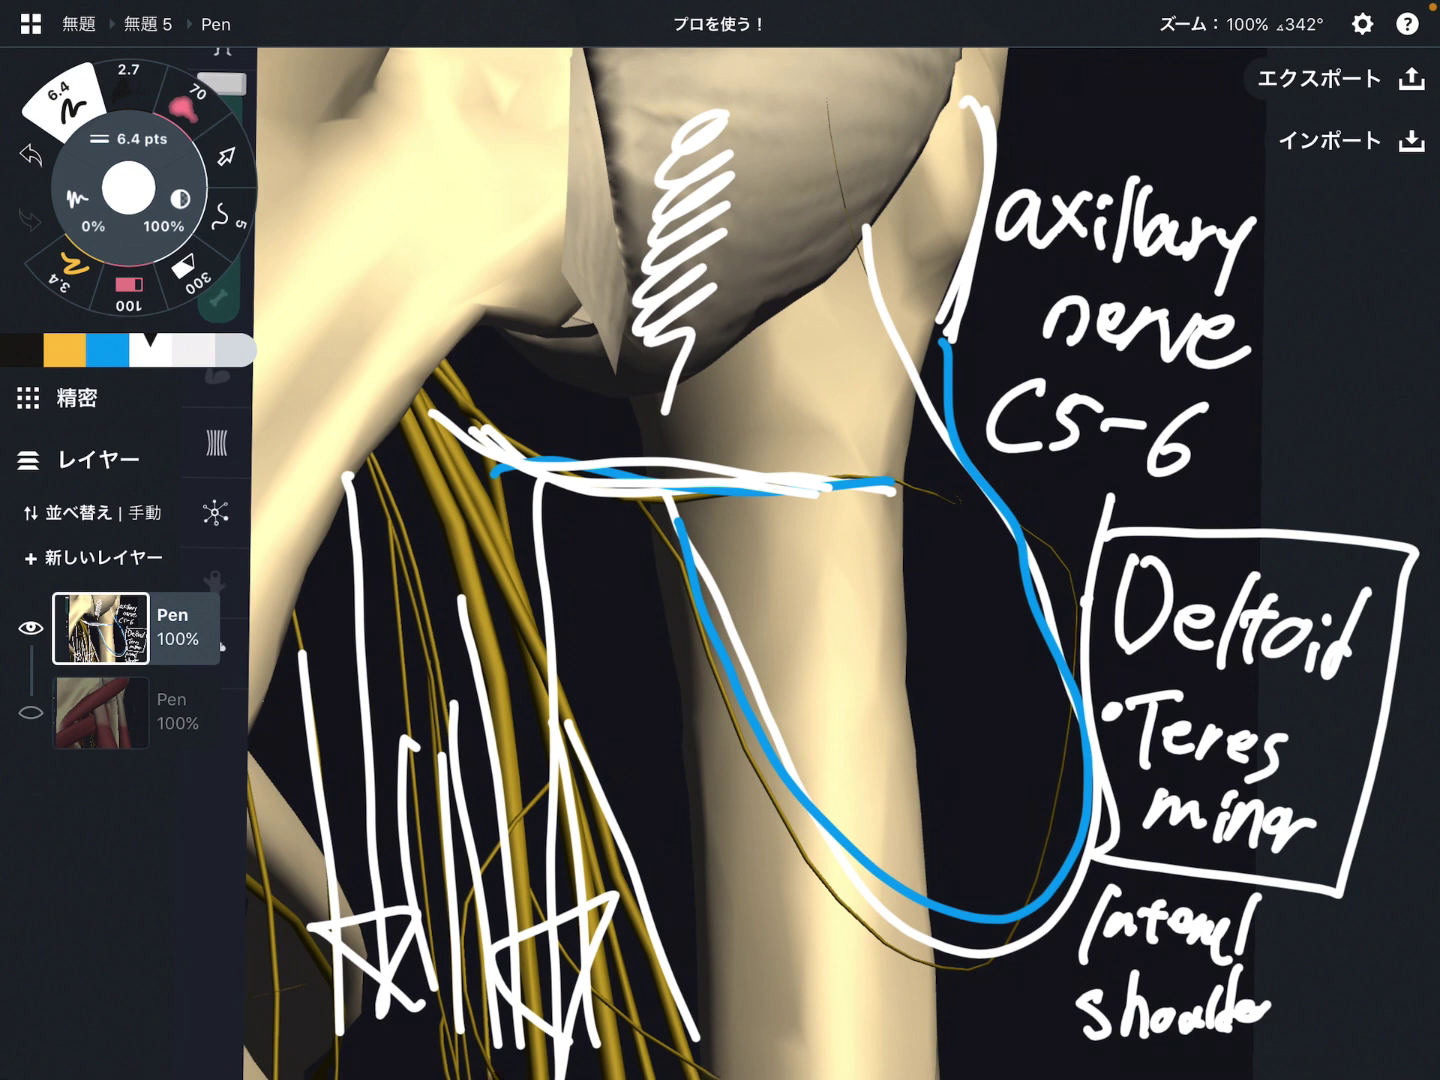
# Step: Make the humeral head scribble denser, adding strokes on its right side
pyautogui.moveTo(696, 152); pyautogui.dragTo(742, 237)
pyautogui.moveTo(662, 129); pyautogui.dragTo(734, 295)
pyautogui.moveTo(651, 169); pyautogui.dragTo(711, 310)
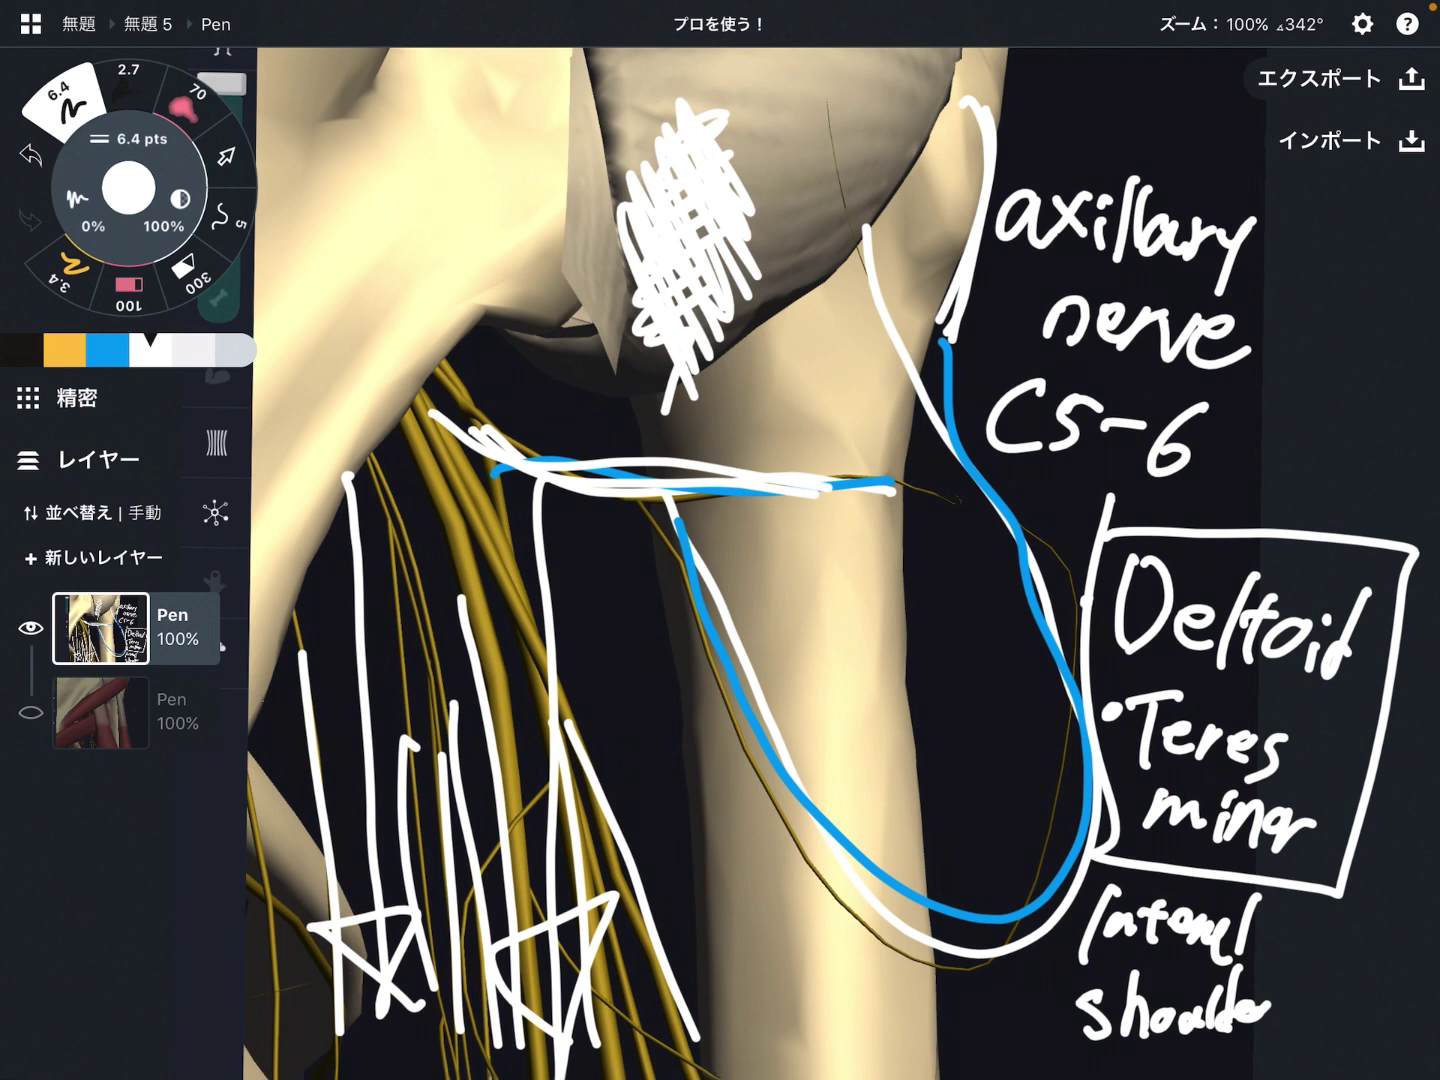
pyautogui.moveTo(747, 214); pyautogui.dragTo(767, 265)
pyautogui.moveTo(738, 114); pyautogui.dragTo(756, 176)
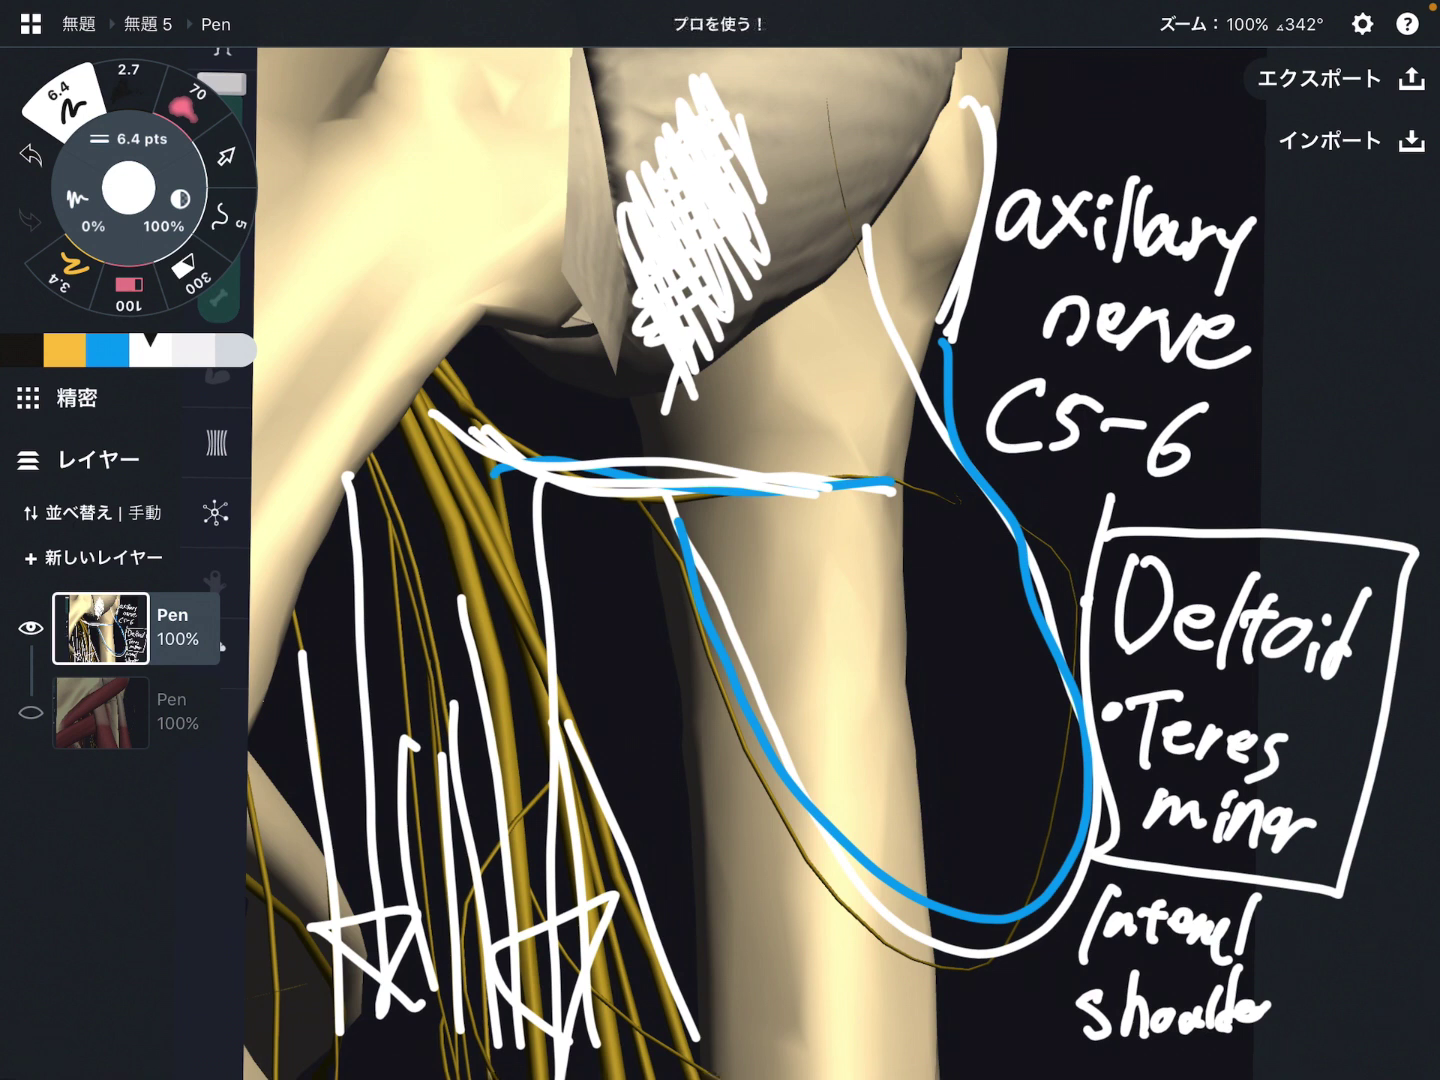
# Step: Box 'Deltoid', 'Teres minor' and 'lateral shoulder' separately
pyautogui.moveTo(1111, 520)
pyautogui.mouseDown()
pyautogui.moveTo(1158, 675)
pyautogui.moveTo(1395, 579)
pyautogui.moveTo(1114, 518)
pyautogui.mouseUp()
pyautogui.moveTo(1091, 675)
pyautogui.mouseDown()
pyautogui.moveTo(1311, 872)
pyautogui.moveTo(1142, 688)
pyautogui.moveTo(1063, 680)
pyautogui.mouseUp()
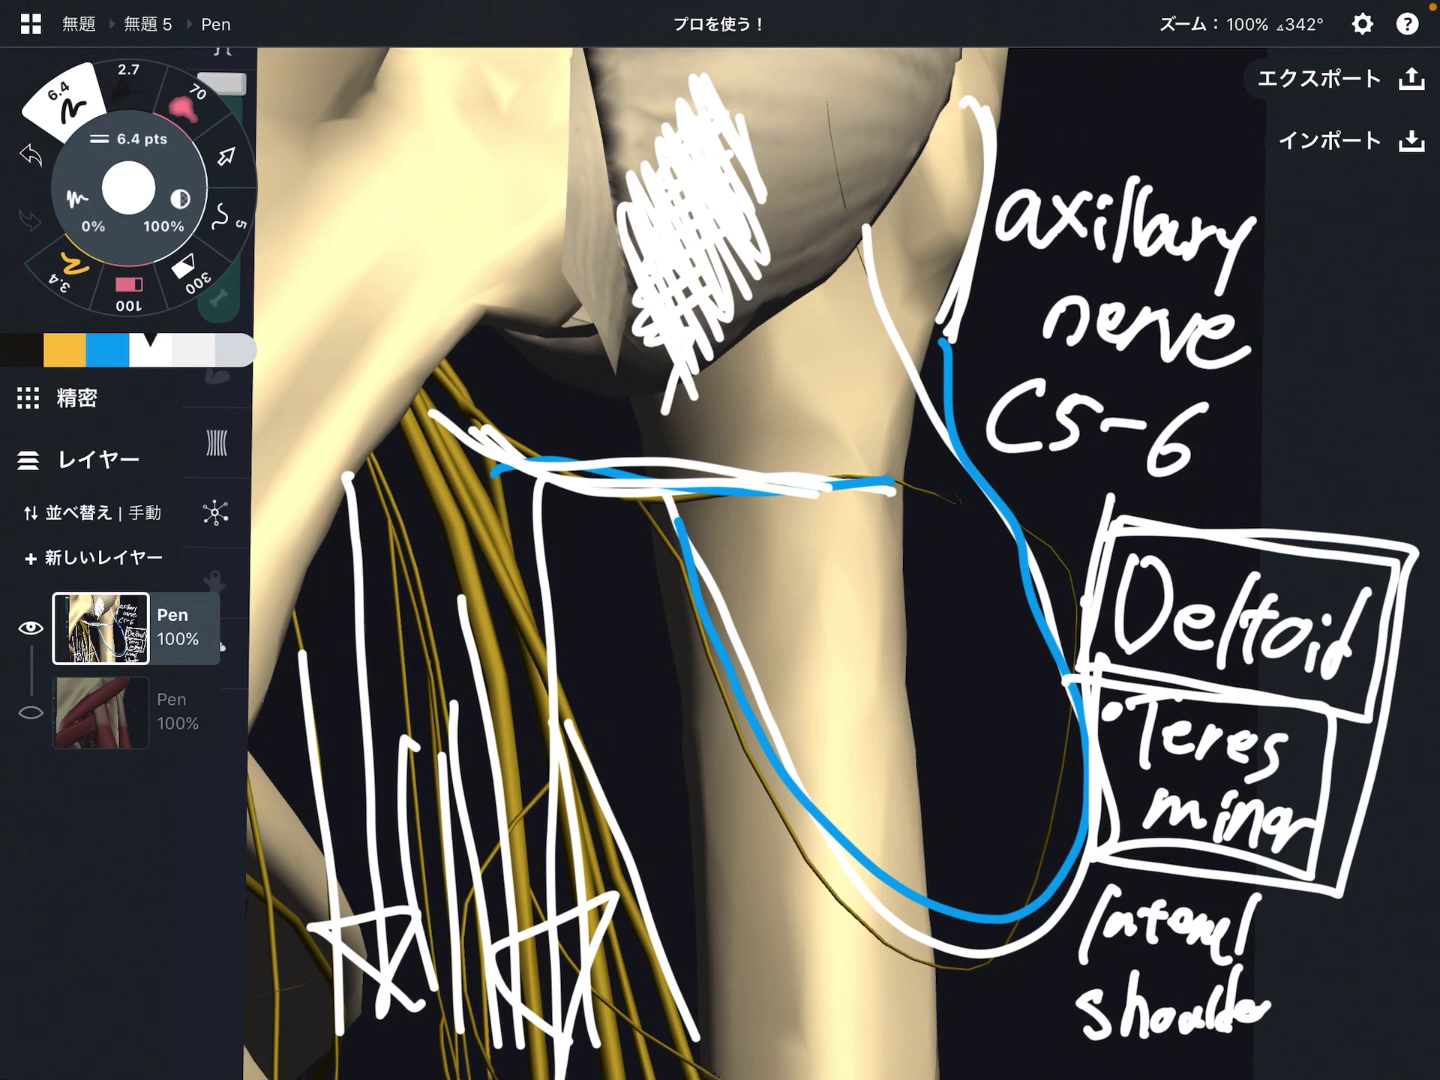
pyautogui.moveTo(1094, 869)
pyautogui.mouseDown()
pyautogui.moveTo(1080, 1041)
pyautogui.moveTo(1285, 1052)
pyautogui.moveTo(1097, 872)
pyautogui.mouseUp()
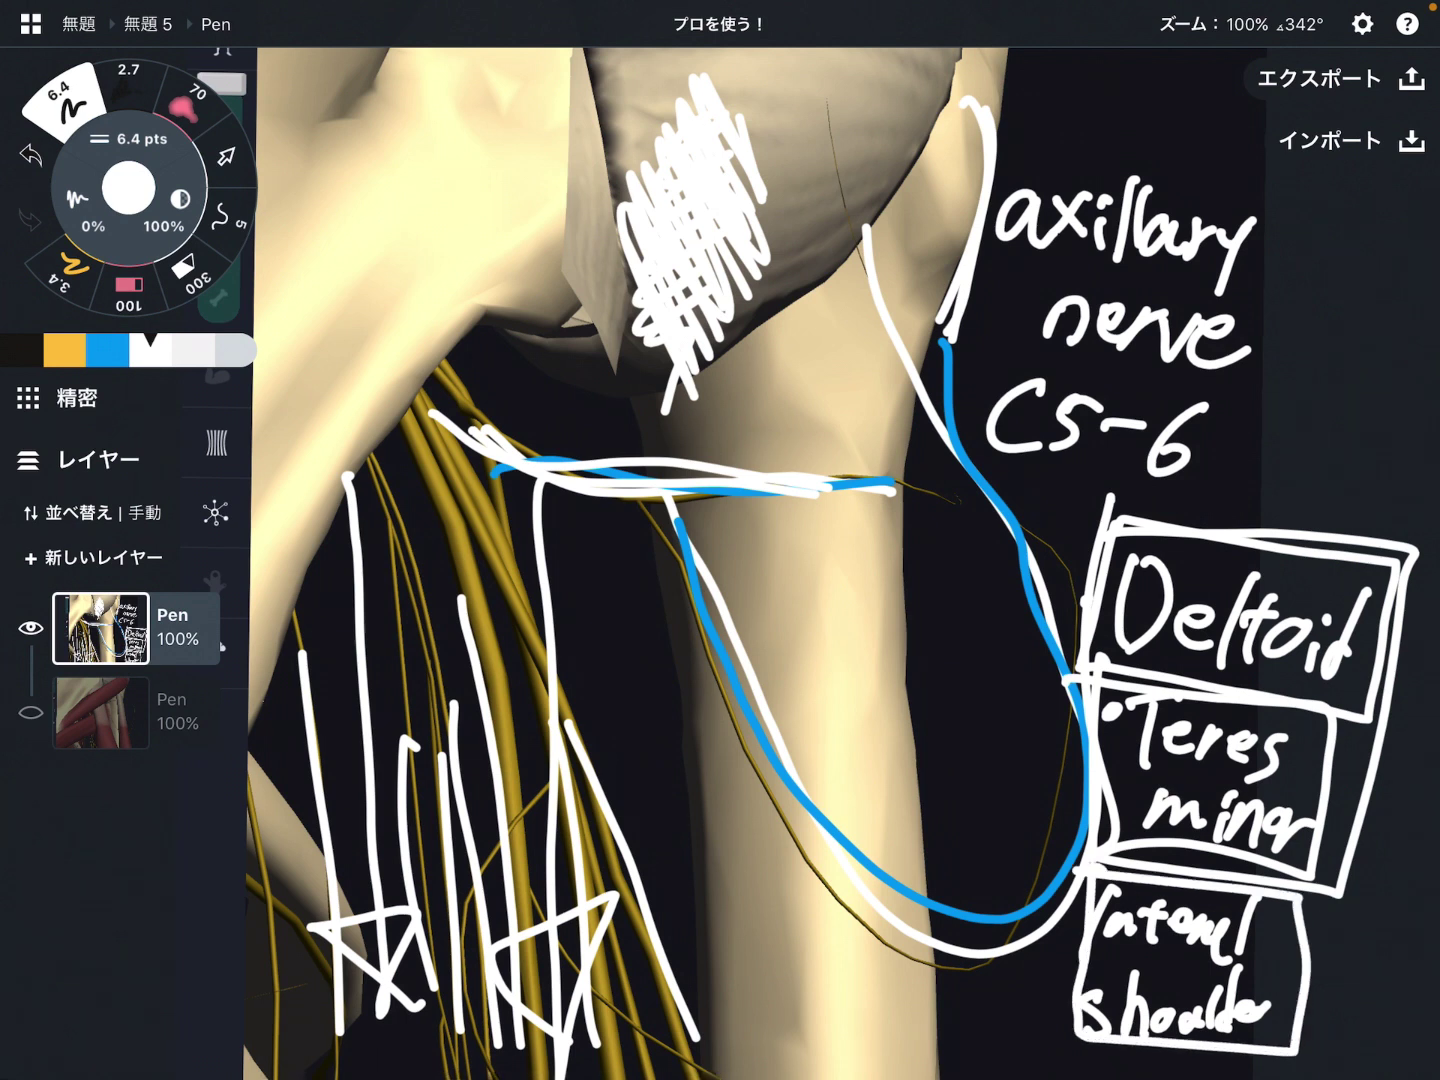
# Step: Extend the scribble over the upper shoulder and start a nerve trace on the muscle layer
pyautogui.moveTo(776, 169)
pyautogui.mouseDown()
pyautogui.moveTo(889, 107)
pyautogui.moveTo(754, 242)
pyautogui.mouseUp()
pyautogui.moveTo(827, 96); pyautogui.dragTo(754, 169)
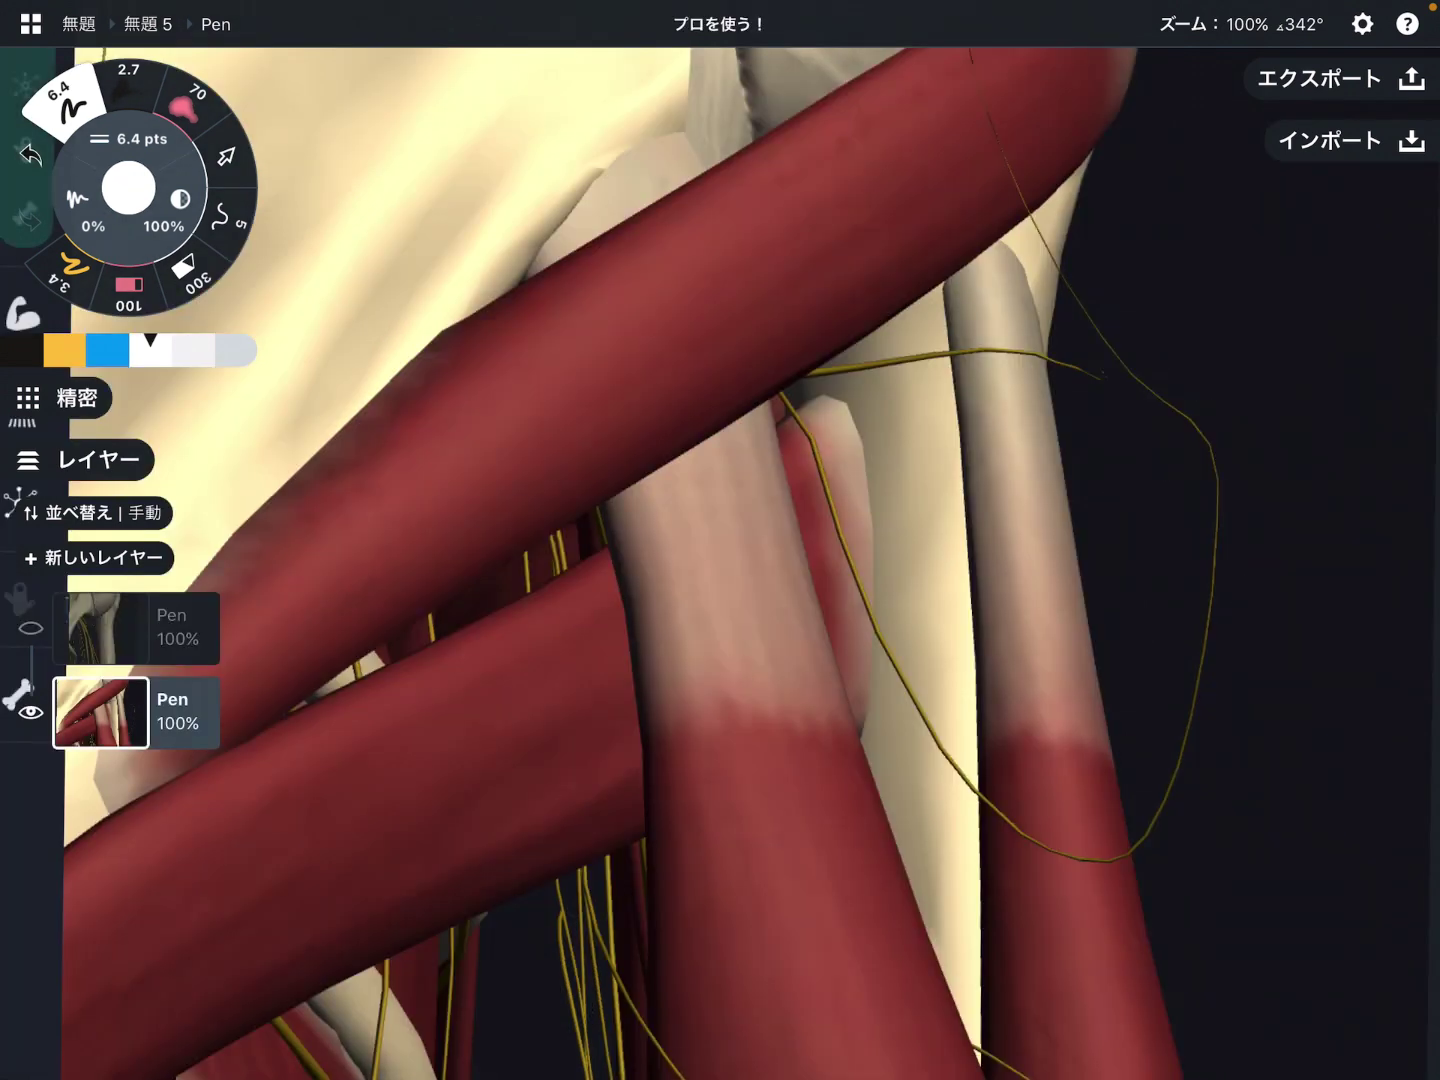
pyautogui.moveTo(807, 379)
pyautogui.mouseDown()
pyautogui.moveTo(855, 358)
pyautogui.moveTo(1097, 373)
pyautogui.moveTo(852, 530)
pyautogui.moveTo(1044, 852)
pyautogui.moveTo(1221, 500)
pyautogui.moveTo(1024, 193)
pyautogui.mouseUp()
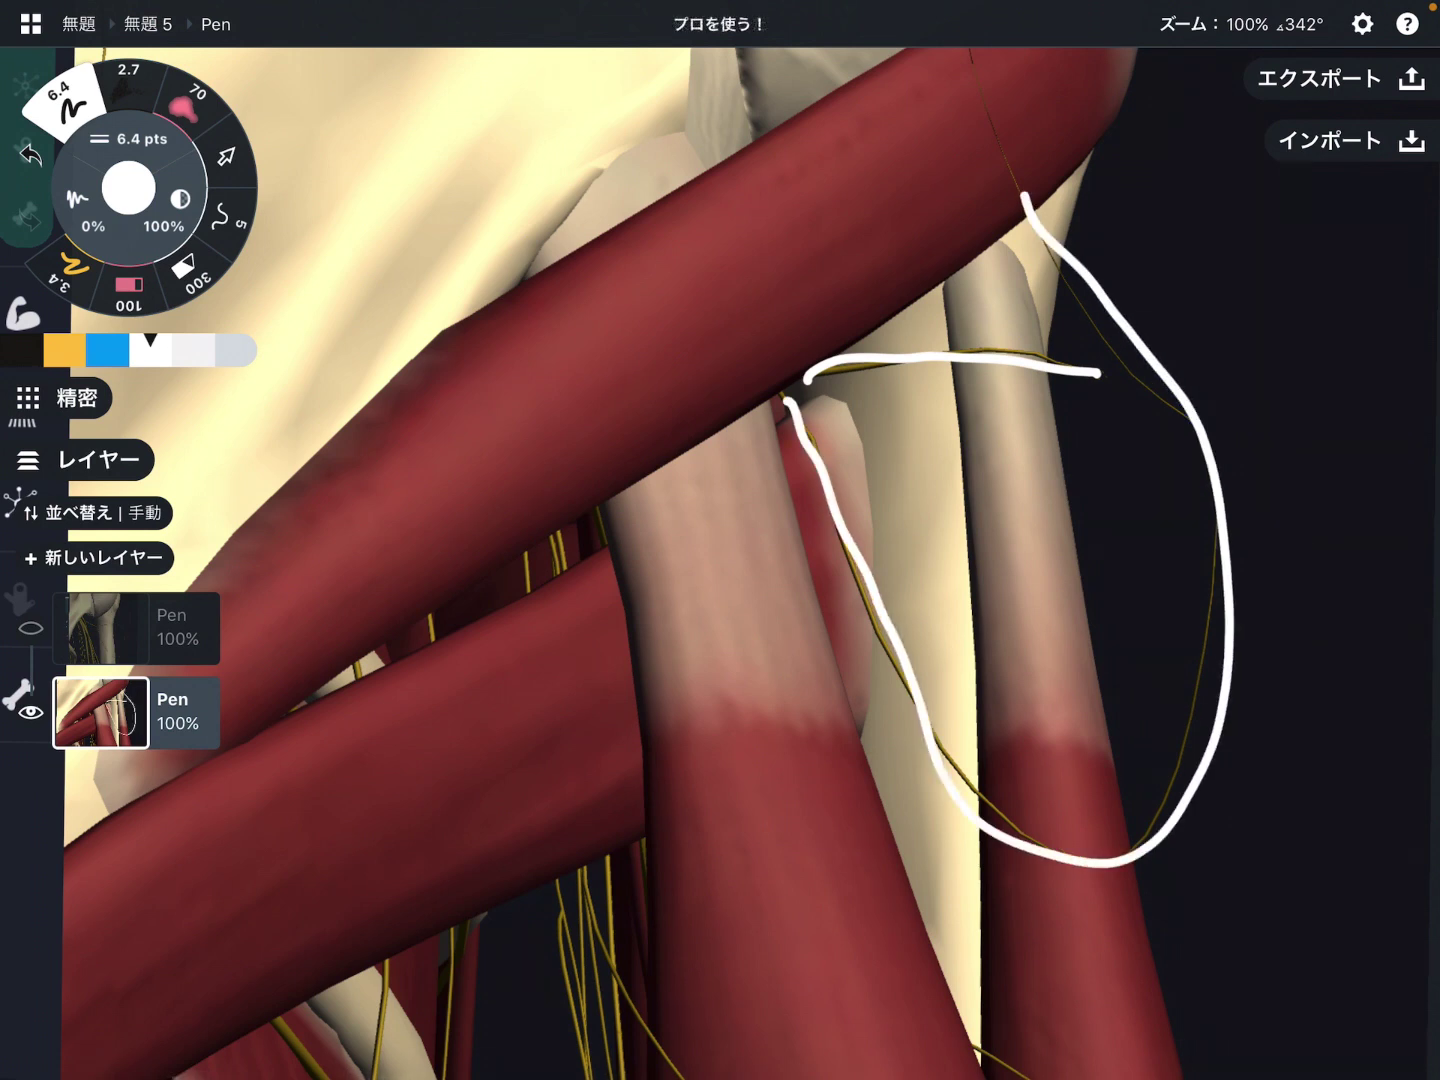
# Step: Draw three white muscle-border lines and circle the nerve's entry point in yellow
pyautogui.moveTo(857, 225); pyautogui.dragTo(196, 736)
pyautogui.moveTo(774, 328); pyautogui.dragTo(772, 1026)
pyautogui.moveTo(306, 846); pyautogui.dragTo(901, 586)
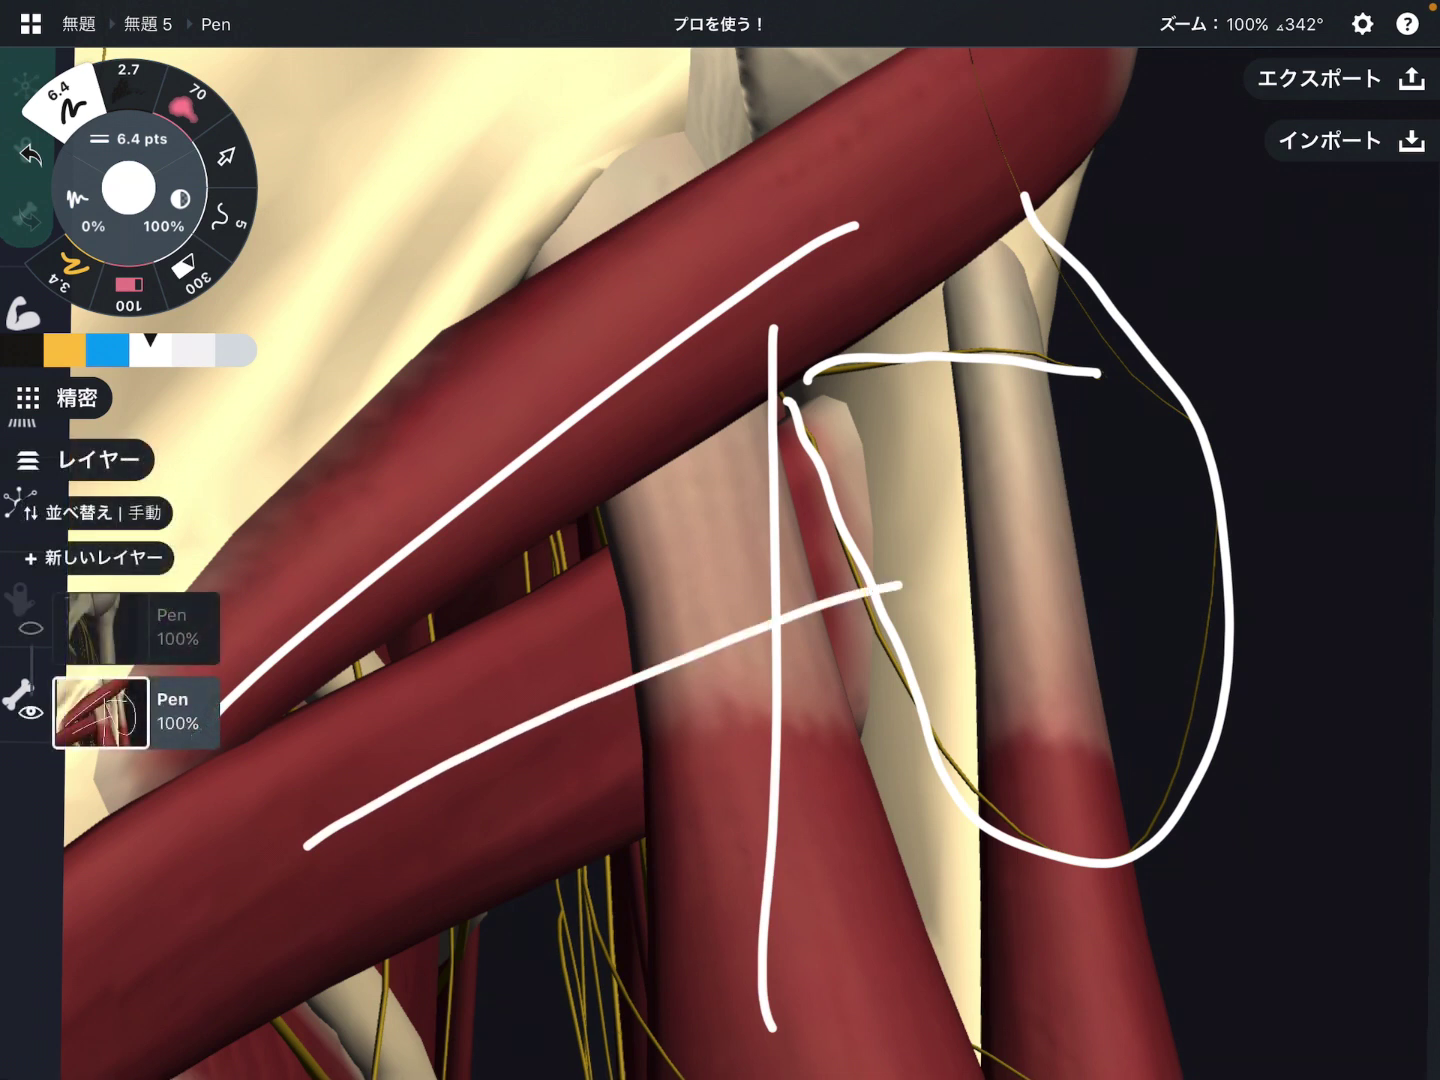
pyautogui.click(65, 350)
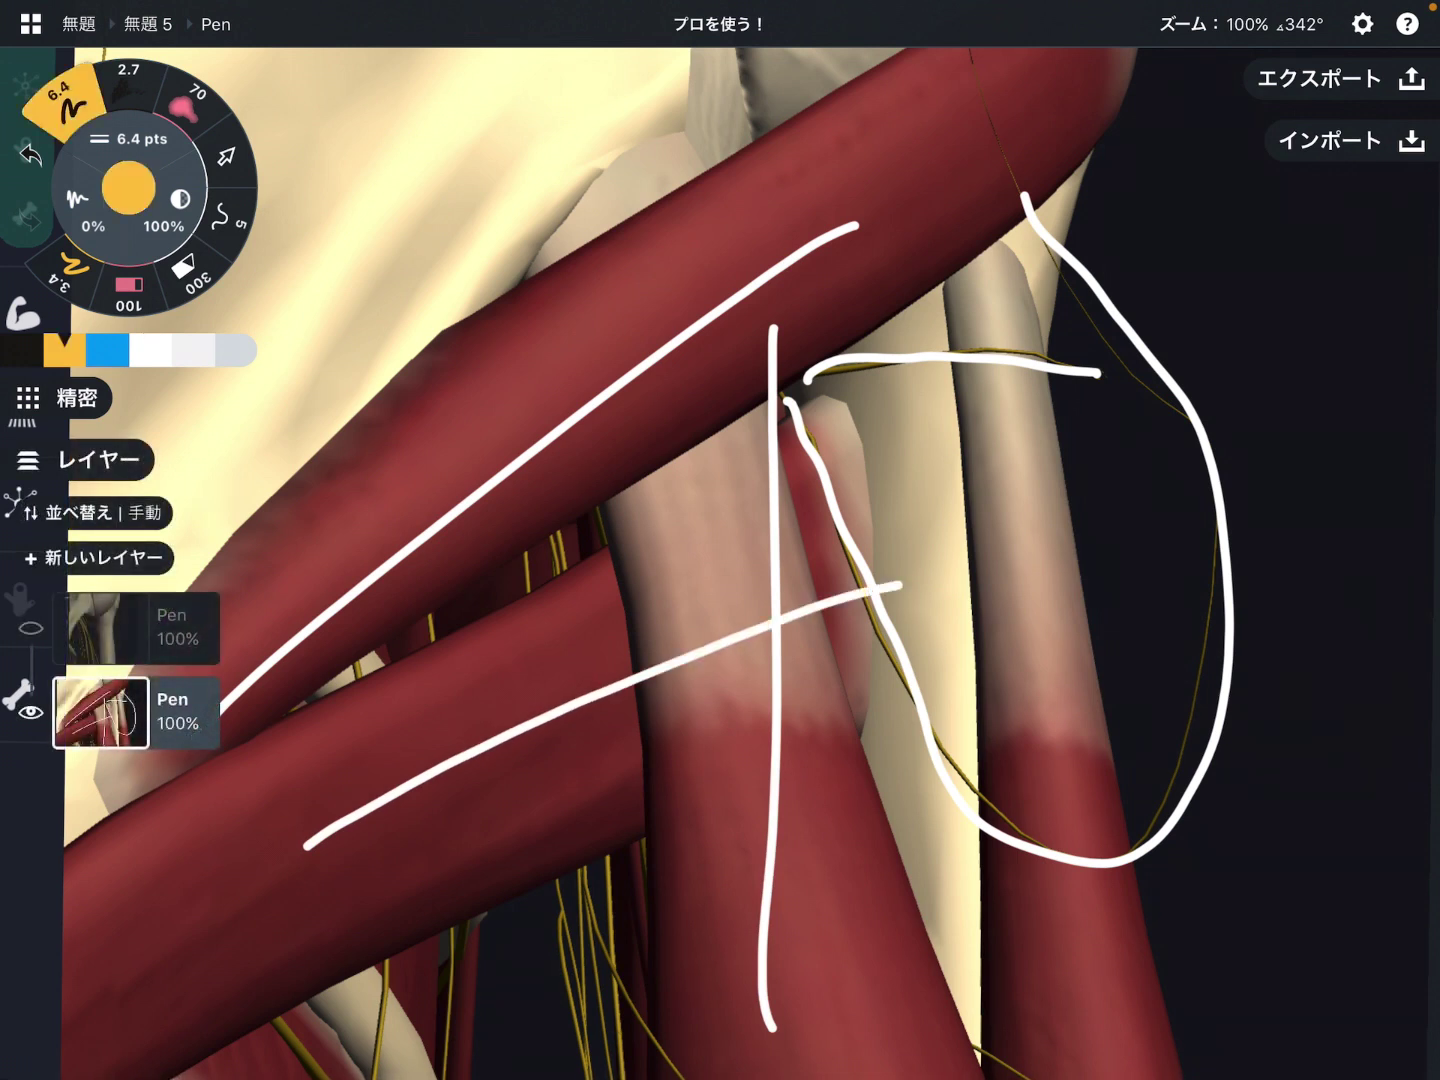
pyautogui.moveTo(827, 352)
pyautogui.mouseDown()
pyautogui.moveTo(771, 377)
pyautogui.moveTo(844, 388)
pyautogui.moveTo(777, 382)
pyautogui.moveTo(833, 354)
pyautogui.mouseUp()
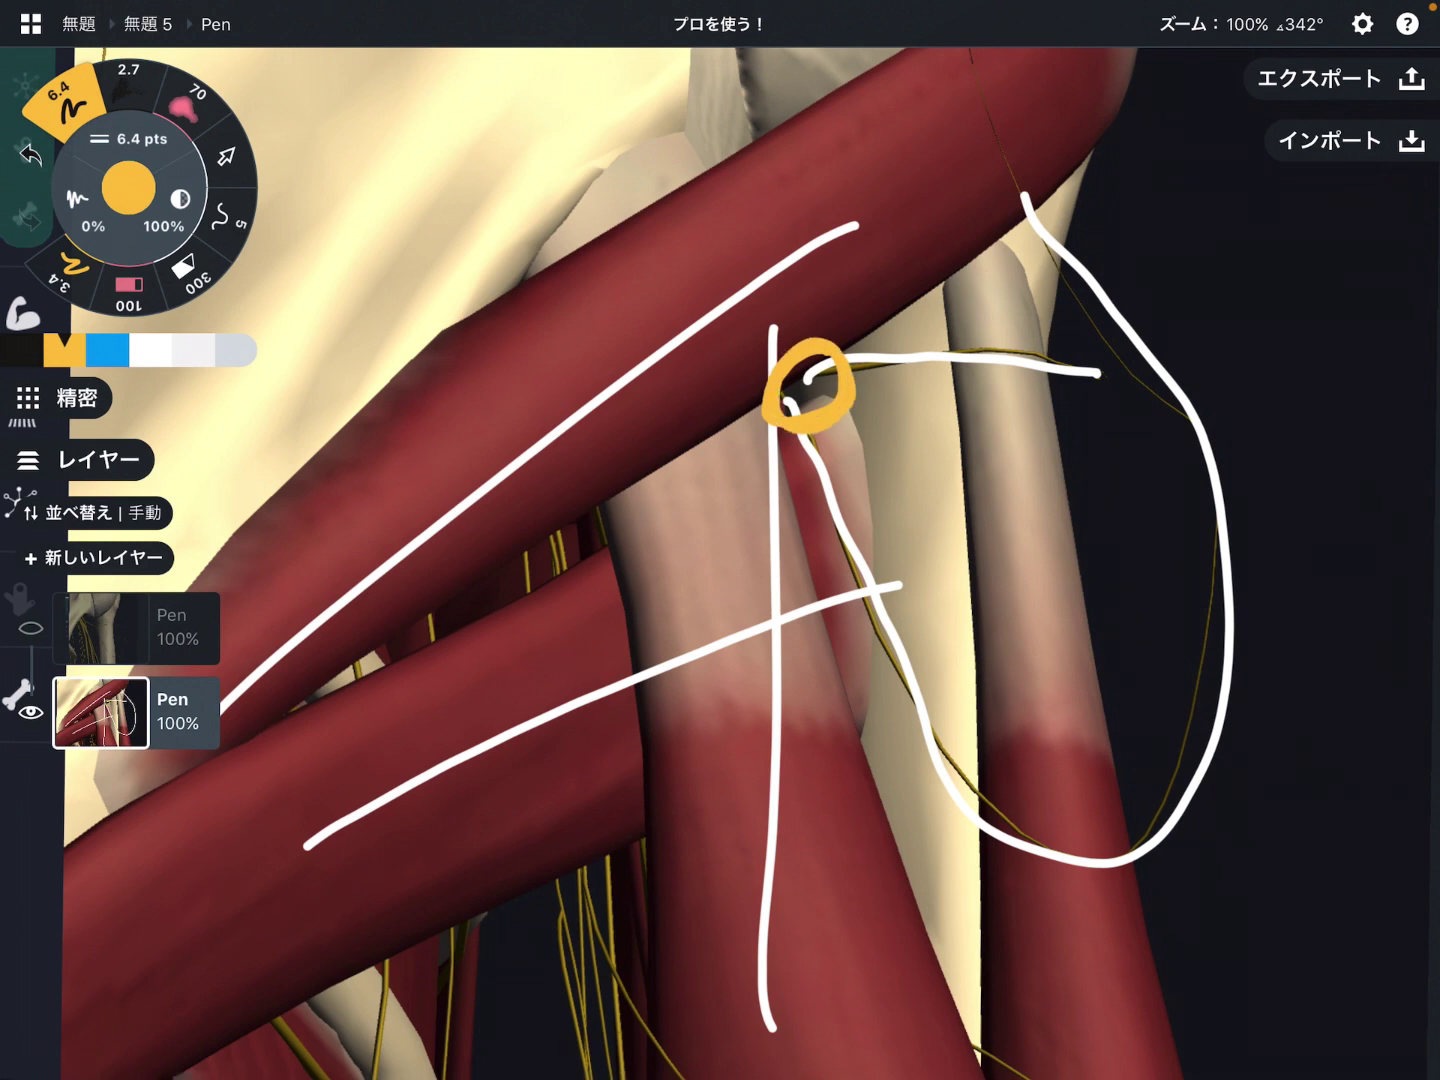
# Step: Write 'quadrilateral' in white at the lower left
pyautogui.click(149, 349)
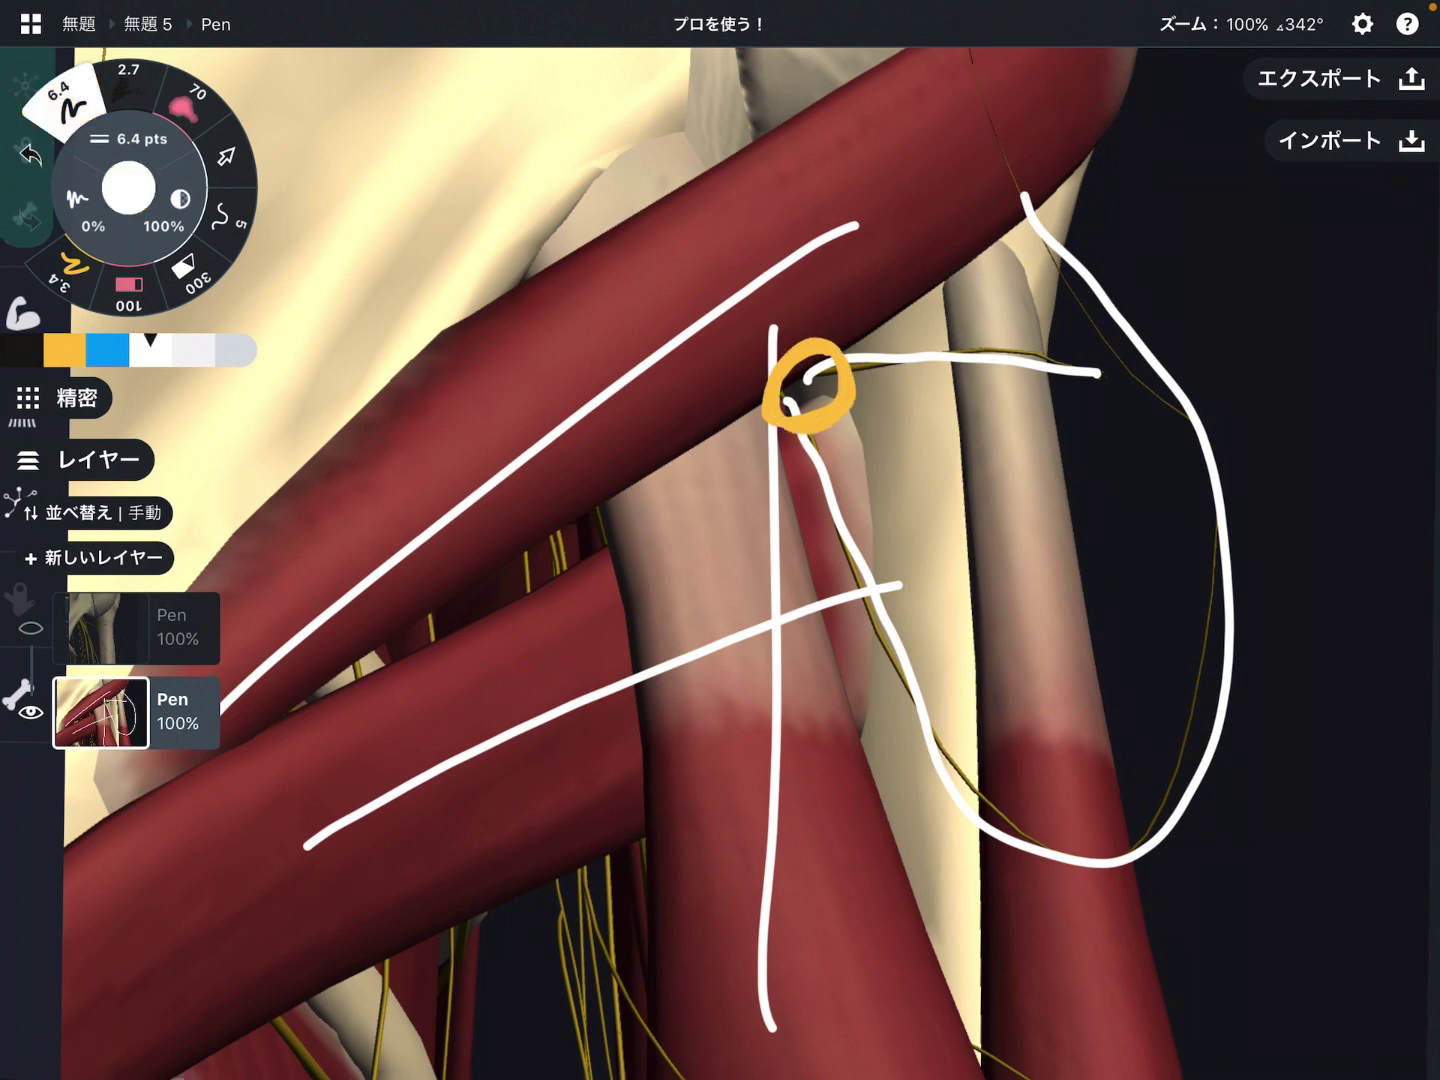
pyautogui.moveTo(208, 913)
pyautogui.mouseDown()
pyautogui.moveTo(231, 966)
pyautogui.moveTo(295, 945)
pyautogui.moveTo(329, 965)
pyautogui.moveTo(356, 916)
pyautogui.mouseUp()
pyautogui.moveTo(369, 900); pyautogui.dragTo(371, 948)
pyautogui.moveTo(391, 866)
pyautogui.mouseDown()
pyautogui.moveTo(378, 950)
pyautogui.moveTo(459, 943)
pyautogui.mouseUp()
pyautogui.moveTo(441, 907)
pyautogui.mouseDown()
pyautogui.moveTo(501, 900)
pyautogui.moveTo(546, 933)
pyautogui.mouseUp()
pyautogui.moveTo(565, 844); pyautogui.dragTo(556, 956)
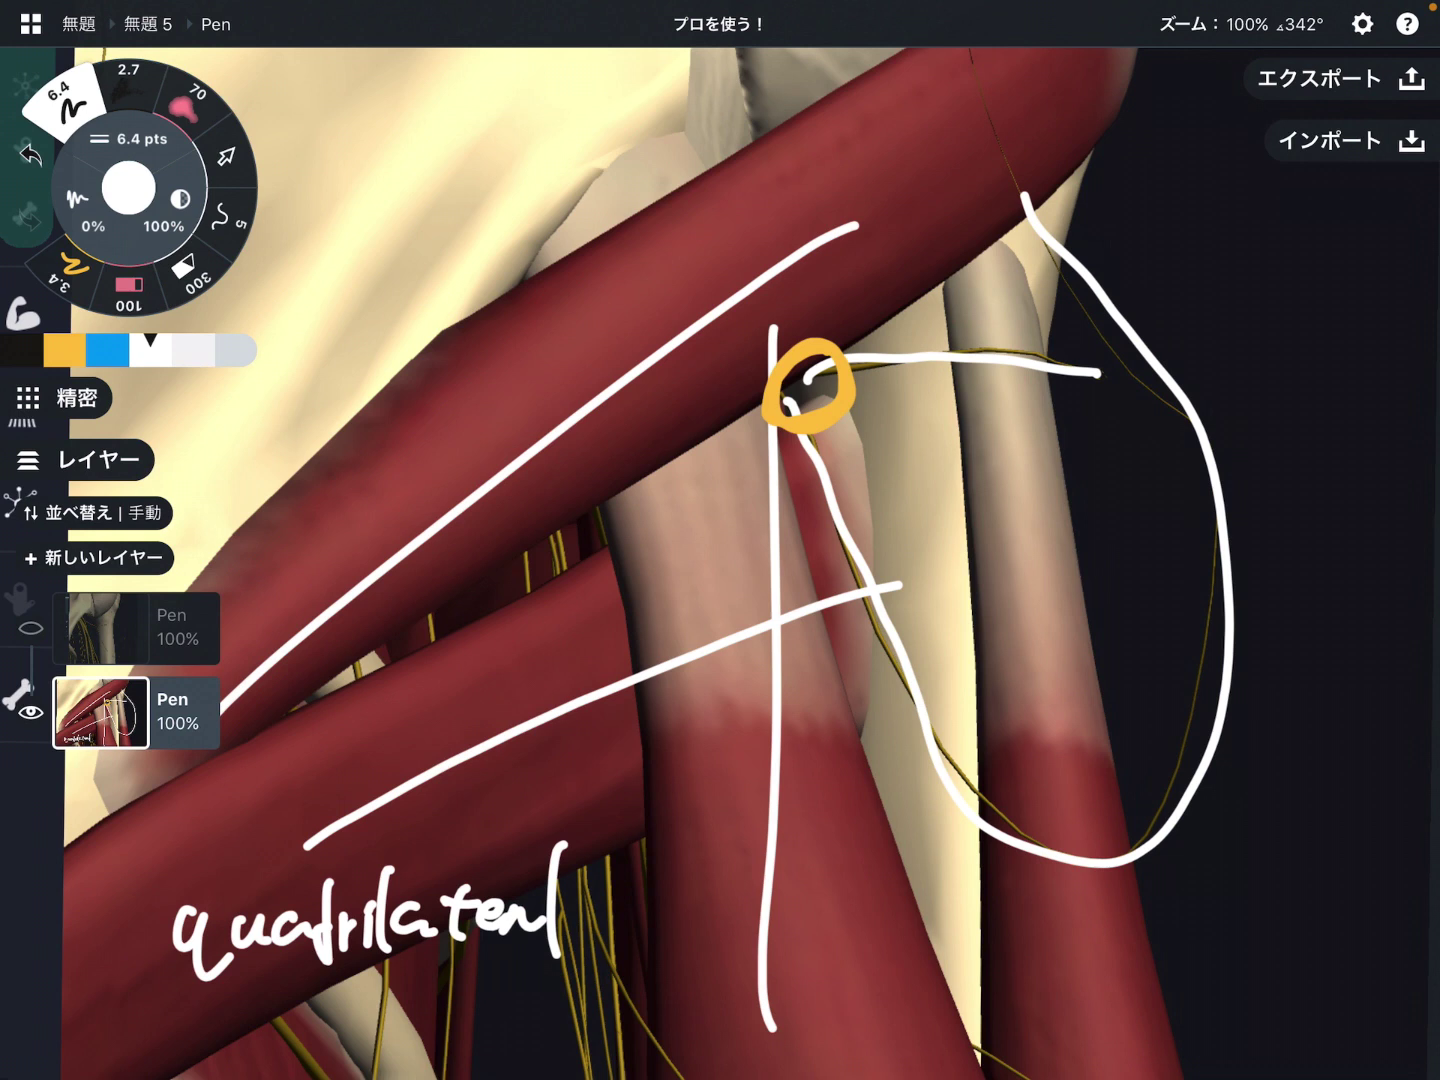
# Step: Write 'space' beneath, underline the label, and draw a square around the orange circle
pyautogui.moveTo(455, 977); pyautogui.dragTo(425, 1027)
pyautogui.moveTo(466, 990)
pyautogui.mouseDown()
pyautogui.moveTo(501, 1002)
pyautogui.moveTo(471, 1046)
pyautogui.mouseUp()
pyautogui.moveTo(541, 988)
pyautogui.mouseDown()
pyautogui.moveTo(547, 1018)
pyautogui.moveTo(571, 1024)
pyautogui.moveTo(639, 994)
pyautogui.mouseUp()
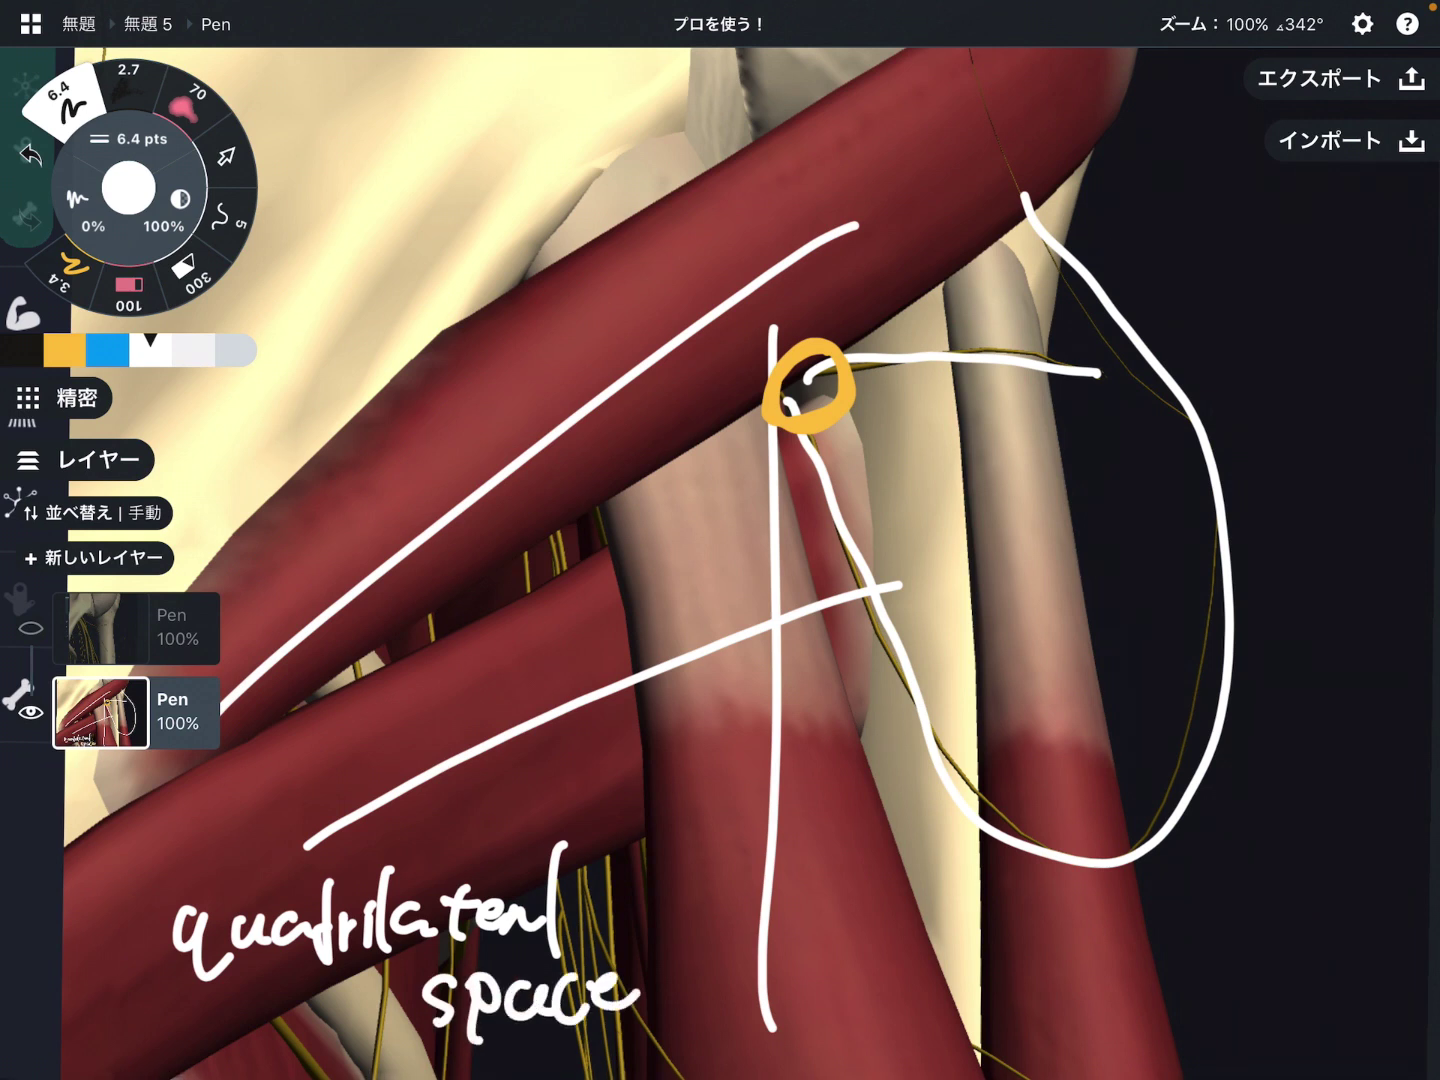
pyautogui.moveTo(160, 985); pyautogui.dragTo(554, 951)
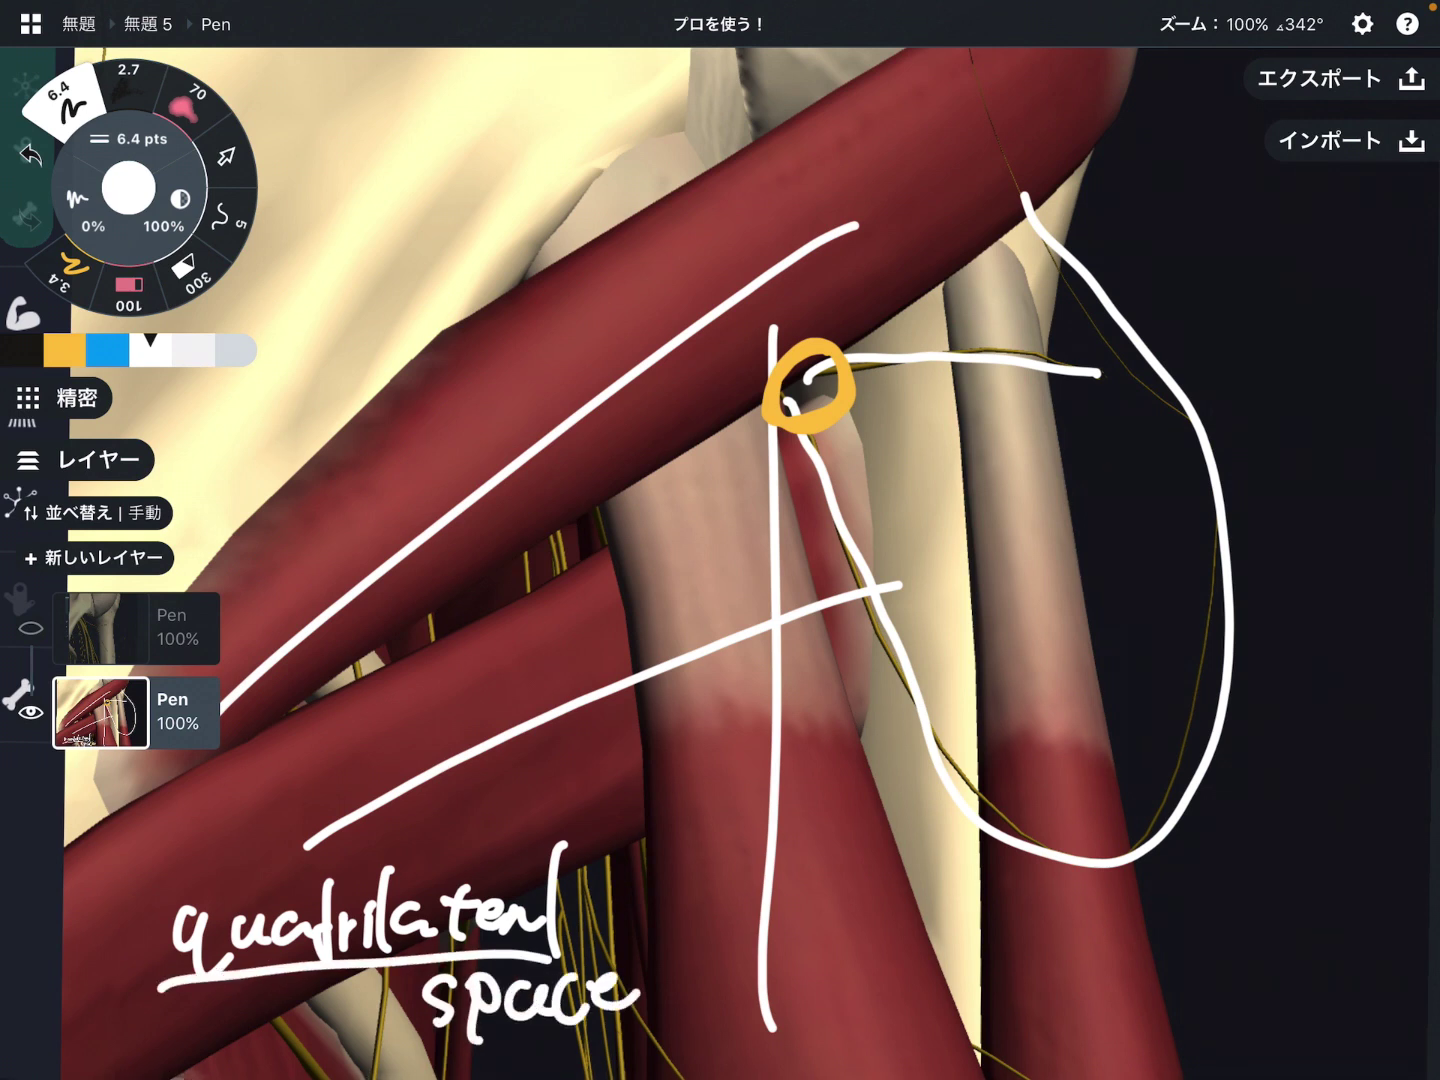
pyautogui.moveTo(846, 340)
pyautogui.mouseDown()
pyautogui.moveTo(860, 396)
pyautogui.moveTo(777, 388)
pyautogui.moveTo(850, 343)
pyautogui.moveTo(853, 394)
pyautogui.mouseUp()
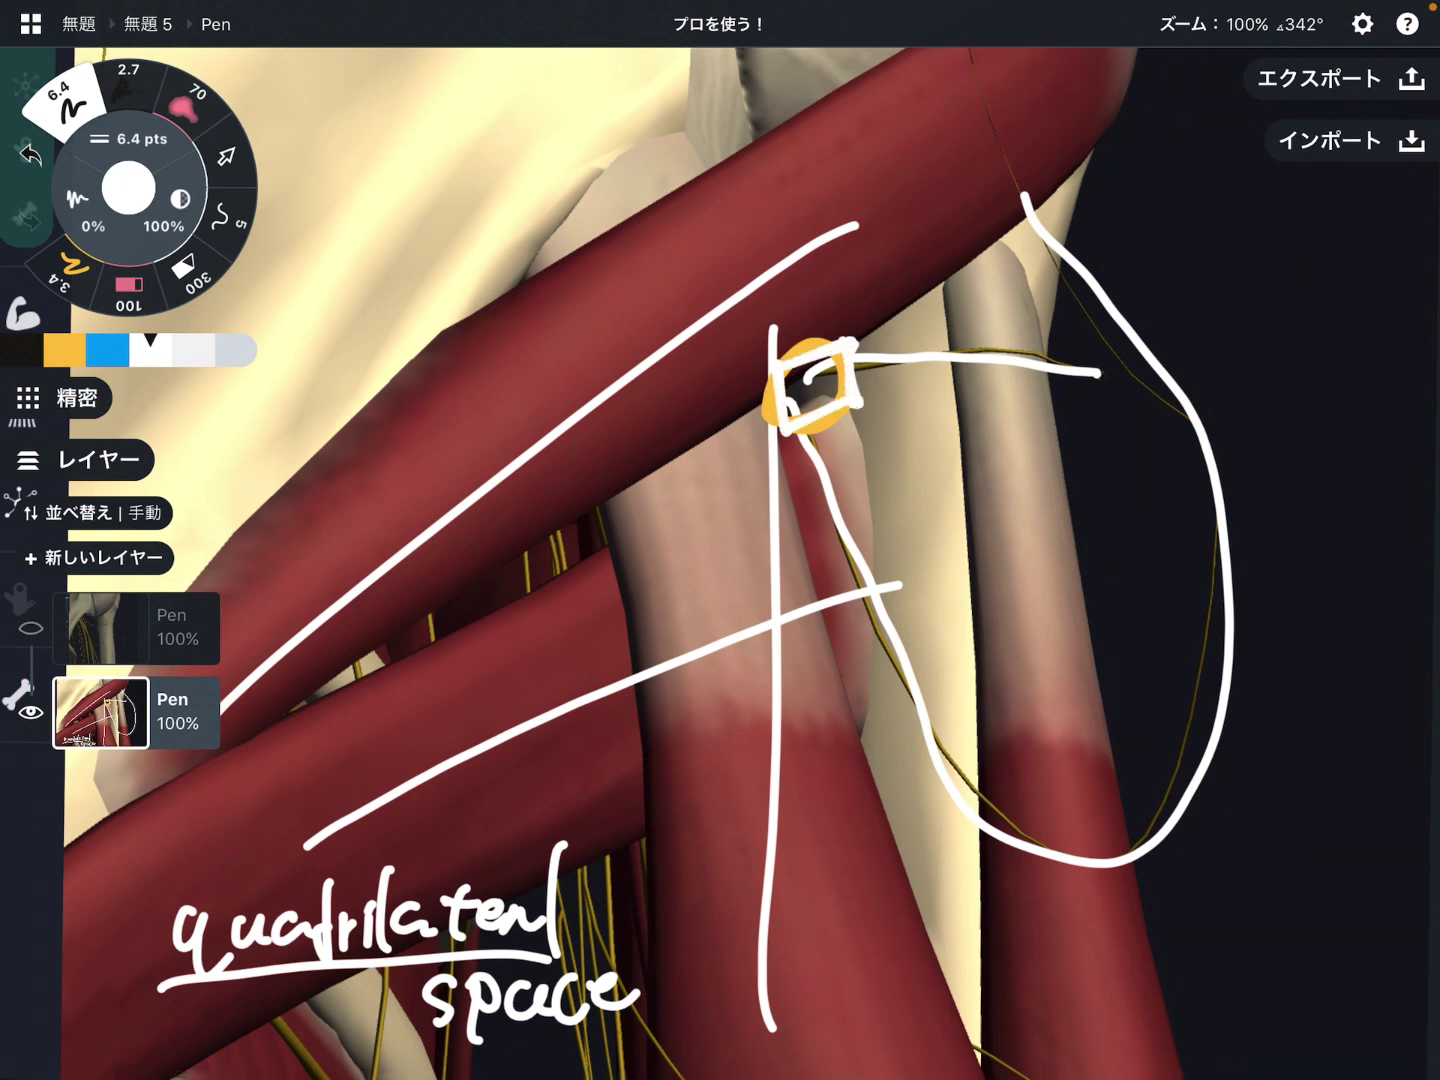
# Step: Extend the nerve line rightward from the square in orange
pyautogui.click(64, 350)
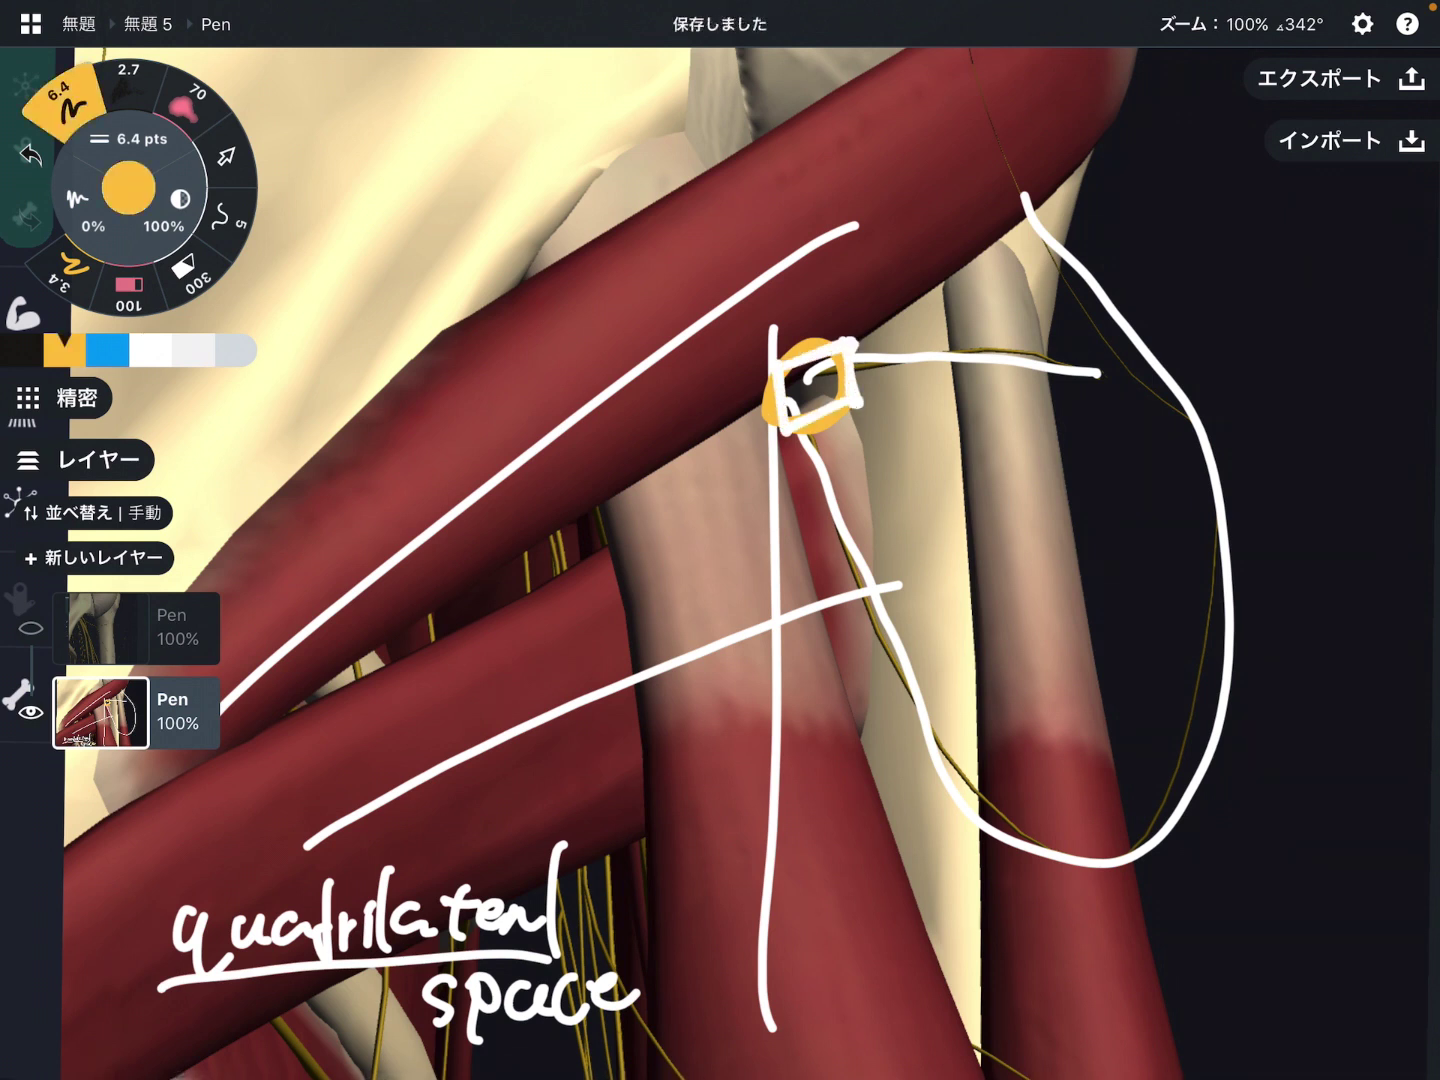
pyautogui.moveTo(797, 391)
pyautogui.mouseDown()
pyautogui.moveTo(828, 364)
pyautogui.moveTo(1108, 369)
pyautogui.mouseUp()
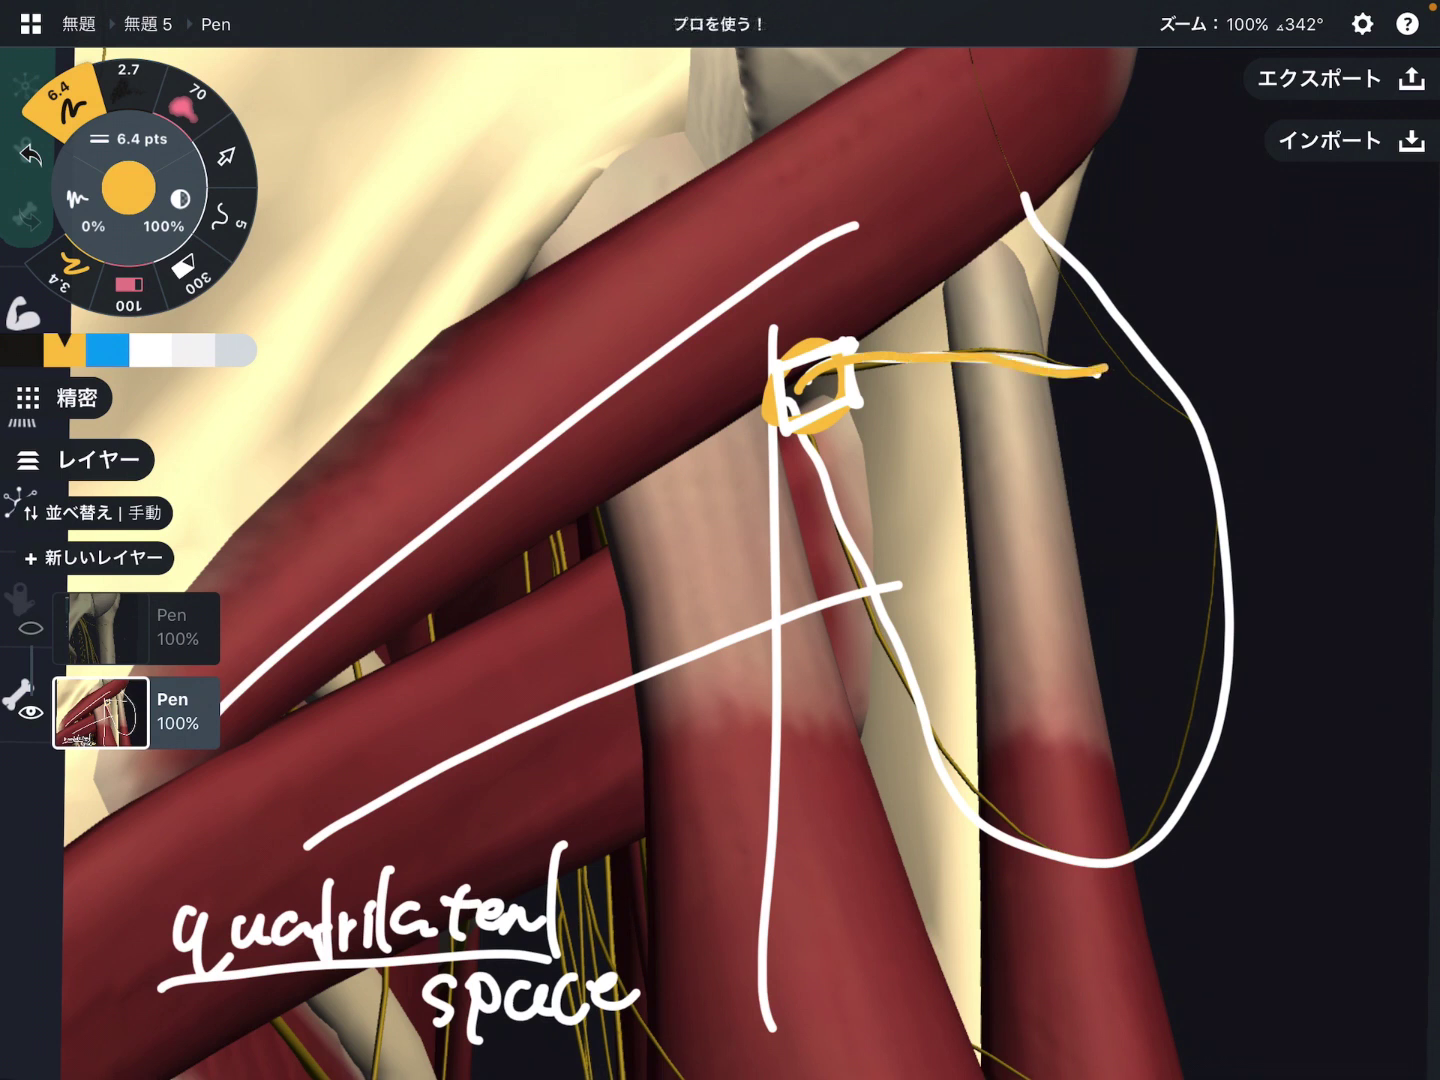
pyautogui.click(151, 350)
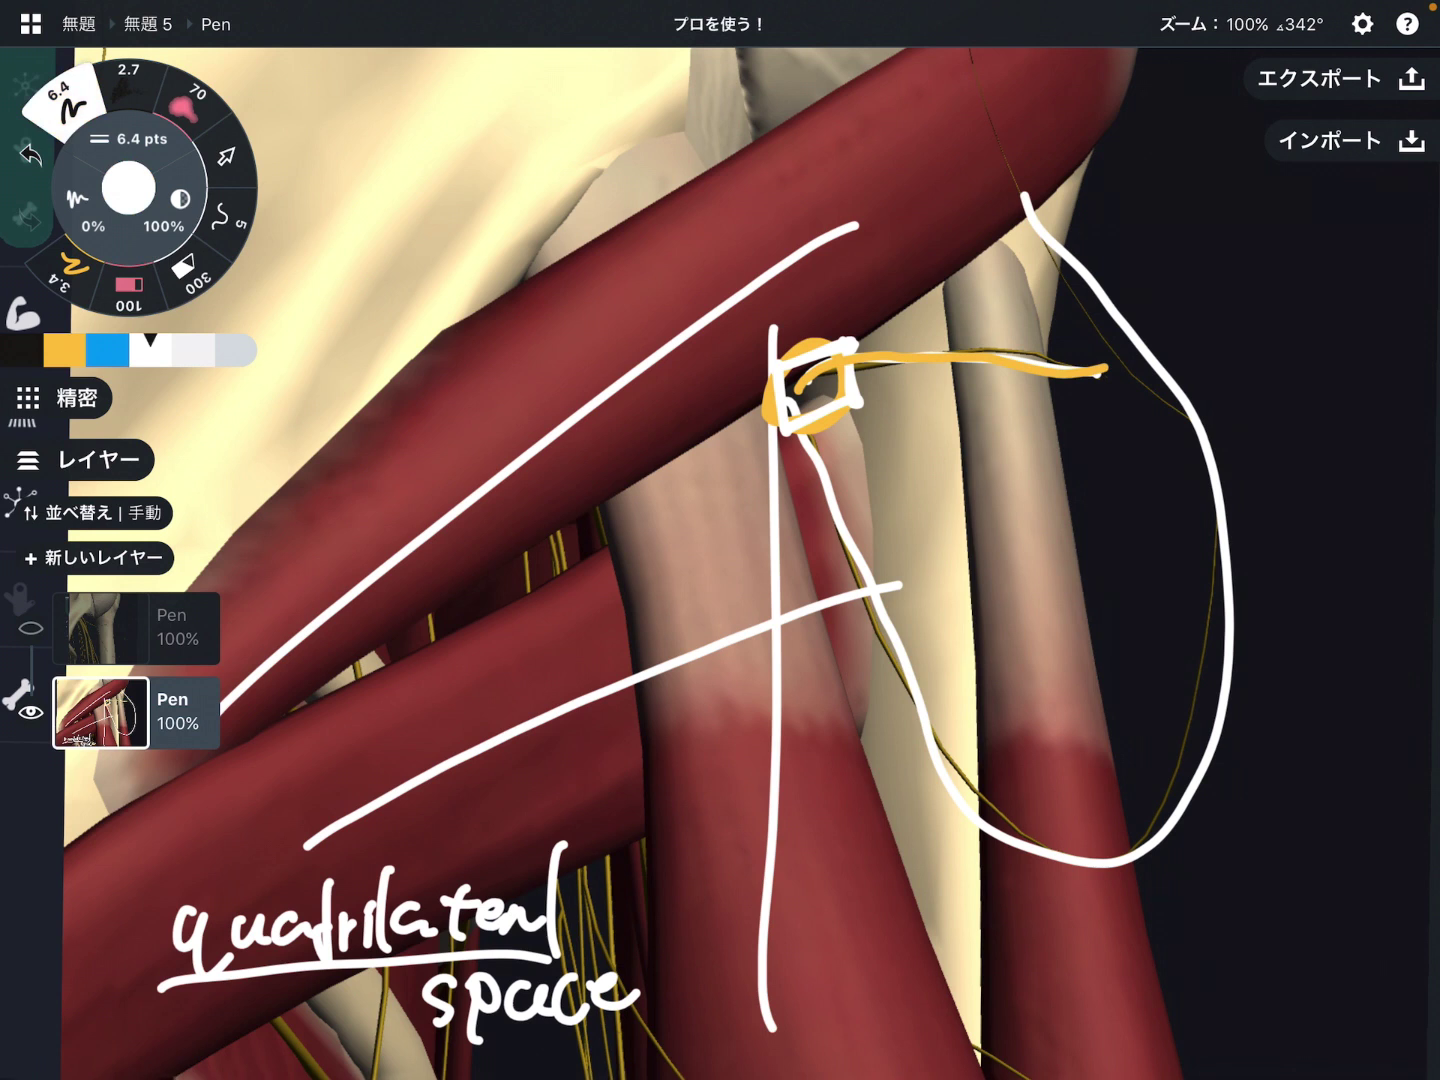
# Step: Redraw the upper muscle lines in white and label the upper muscle 'teres minor'
pyautogui.moveTo(756, 610); pyautogui.dragTo(873, 576)
pyautogui.moveTo(323, 571)
pyautogui.mouseDown()
pyautogui.moveTo(675, 331)
pyautogui.moveTo(794, 284)
pyautogui.mouseUp()
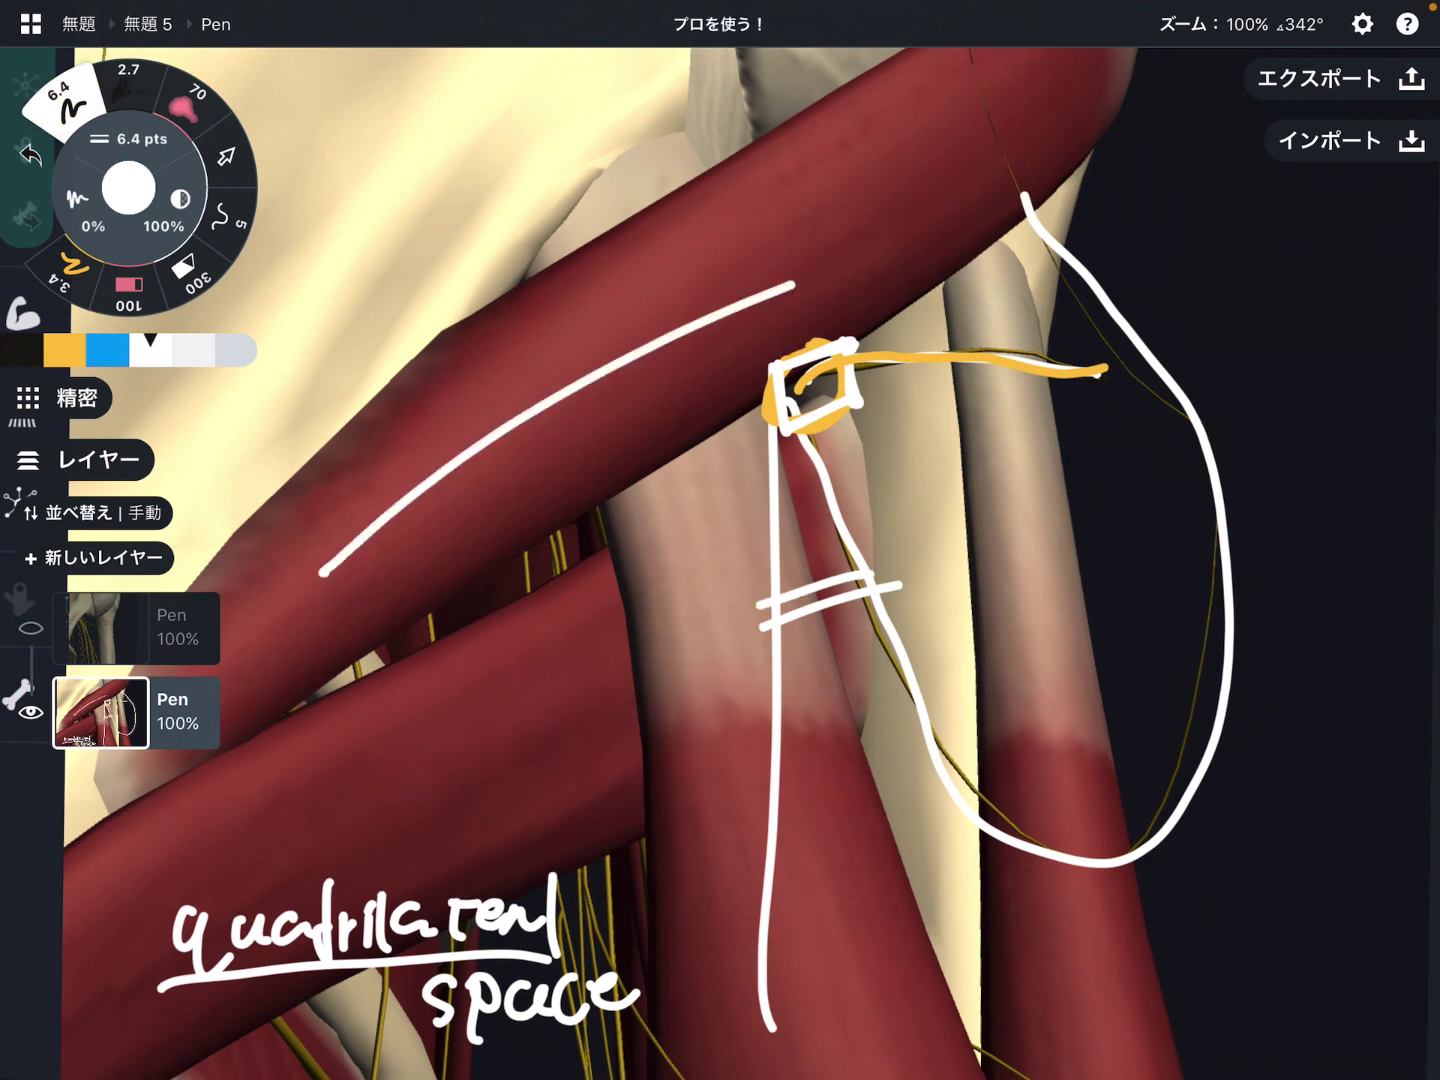
pyautogui.moveTo(411, 374)
pyautogui.mouseDown()
pyautogui.moveTo(450, 362)
pyautogui.moveTo(425, 393)
pyautogui.mouseUp()
pyautogui.moveTo(448, 377)
pyautogui.mouseDown()
pyautogui.moveTo(477, 384)
pyautogui.moveTo(552, 358)
pyautogui.moveTo(636, 288)
pyautogui.moveTo(747, 283)
pyautogui.mouseUp()
pyautogui.click(669, 269)
pyautogui.moveTo(119, 872); pyautogui.dragTo(666, 686)
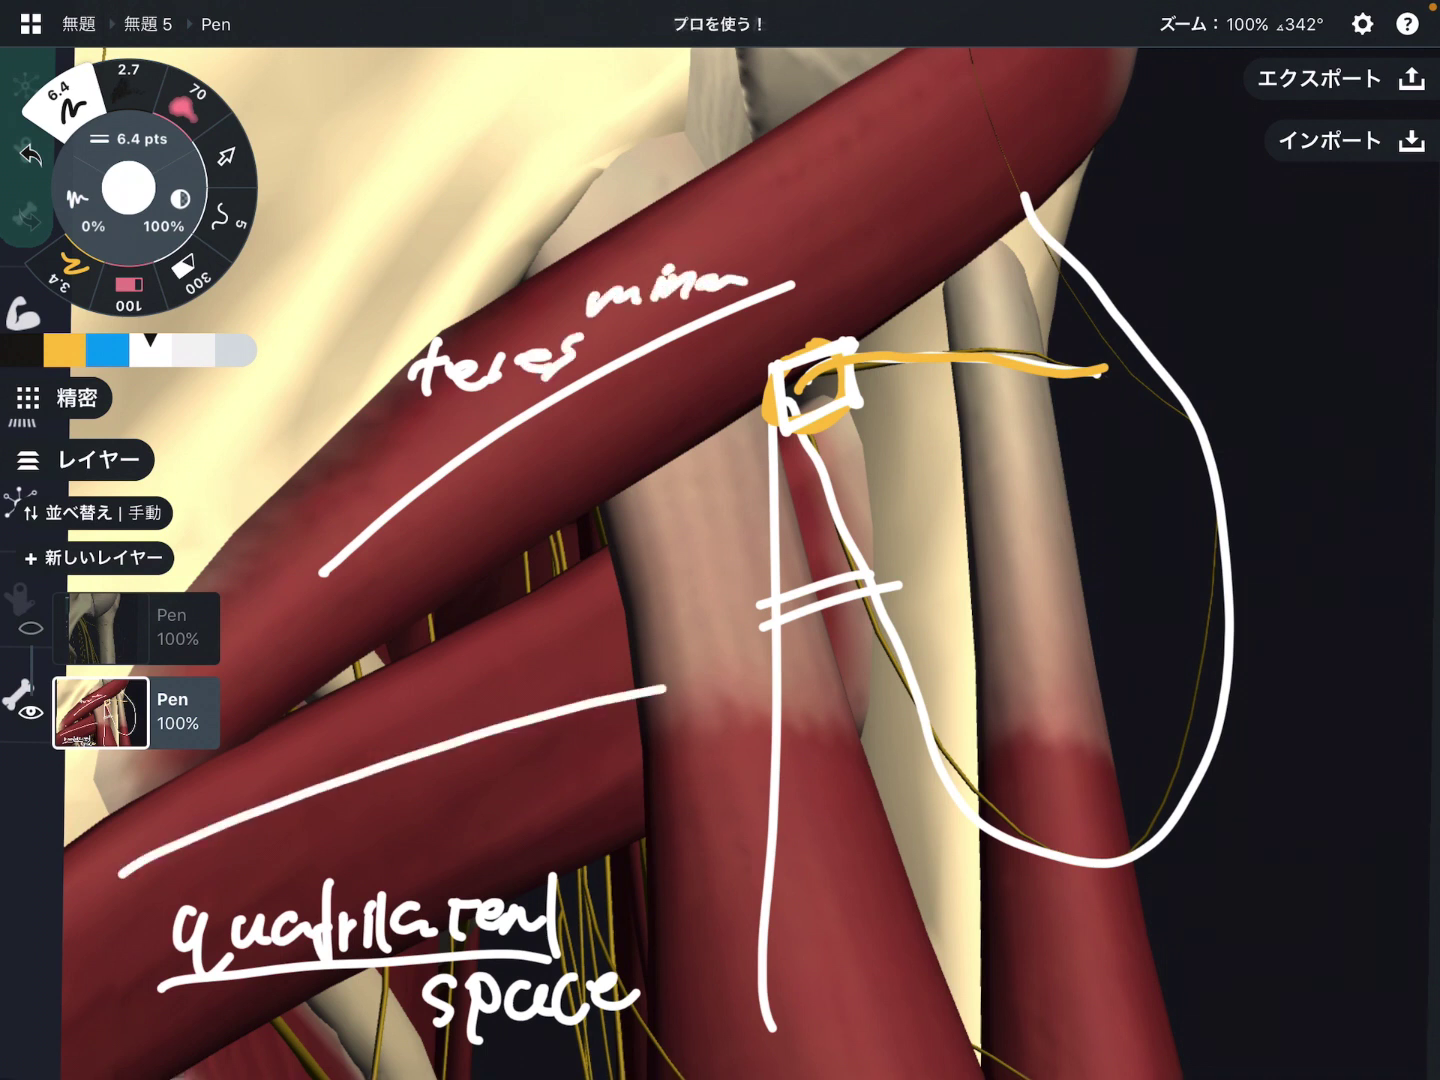
# Step: Label the lower muscle 'teres major' and thicken the vertical border line
pyautogui.moveTo(279, 732)
pyautogui.mouseDown()
pyautogui.moveTo(324, 718)
pyautogui.moveTo(299, 777)
pyautogui.mouseUp()
pyautogui.moveTo(313, 736)
pyautogui.mouseDown()
pyautogui.moveTo(419, 711)
pyautogui.moveTo(427, 725)
pyautogui.moveTo(540, 673)
pyautogui.moveTo(630, 657)
pyautogui.mouseUp()
pyautogui.moveTo(722, 461); pyautogui.dragTo(838, 996)
pyautogui.moveTo(787, 625); pyautogui.dragTo(867, 991)
pyautogui.moveTo(801, 675); pyautogui.dragTo(850, 967)
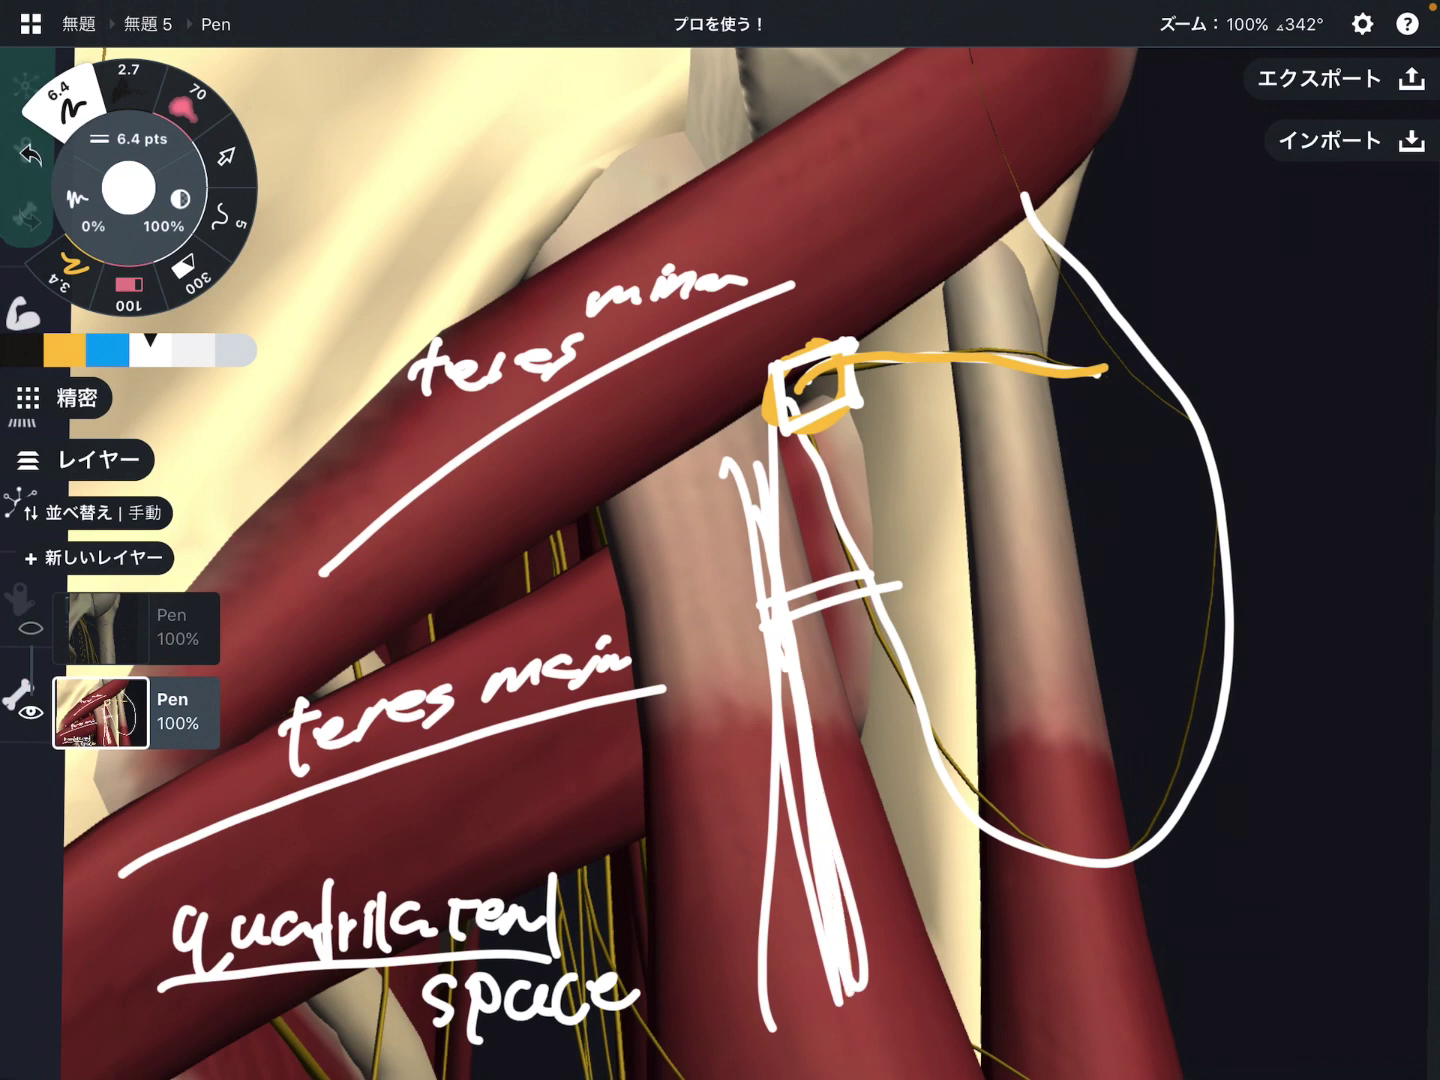
# Step: Write 'triceps' at lower right and add a blue stroke over the yellow nerve mark
pyautogui.moveTo(900, 883); pyautogui.dragTo(907, 936)
pyautogui.moveTo(876, 909)
pyautogui.mouseDown()
pyautogui.moveTo(966, 900)
pyautogui.moveTo(985, 929)
pyautogui.mouseUp()
pyautogui.moveTo(1018, 898)
pyautogui.mouseDown()
pyautogui.moveTo(1002, 930)
pyautogui.moveTo(1069, 909)
pyautogui.moveTo(1083, 936)
pyautogui.mouseUp()
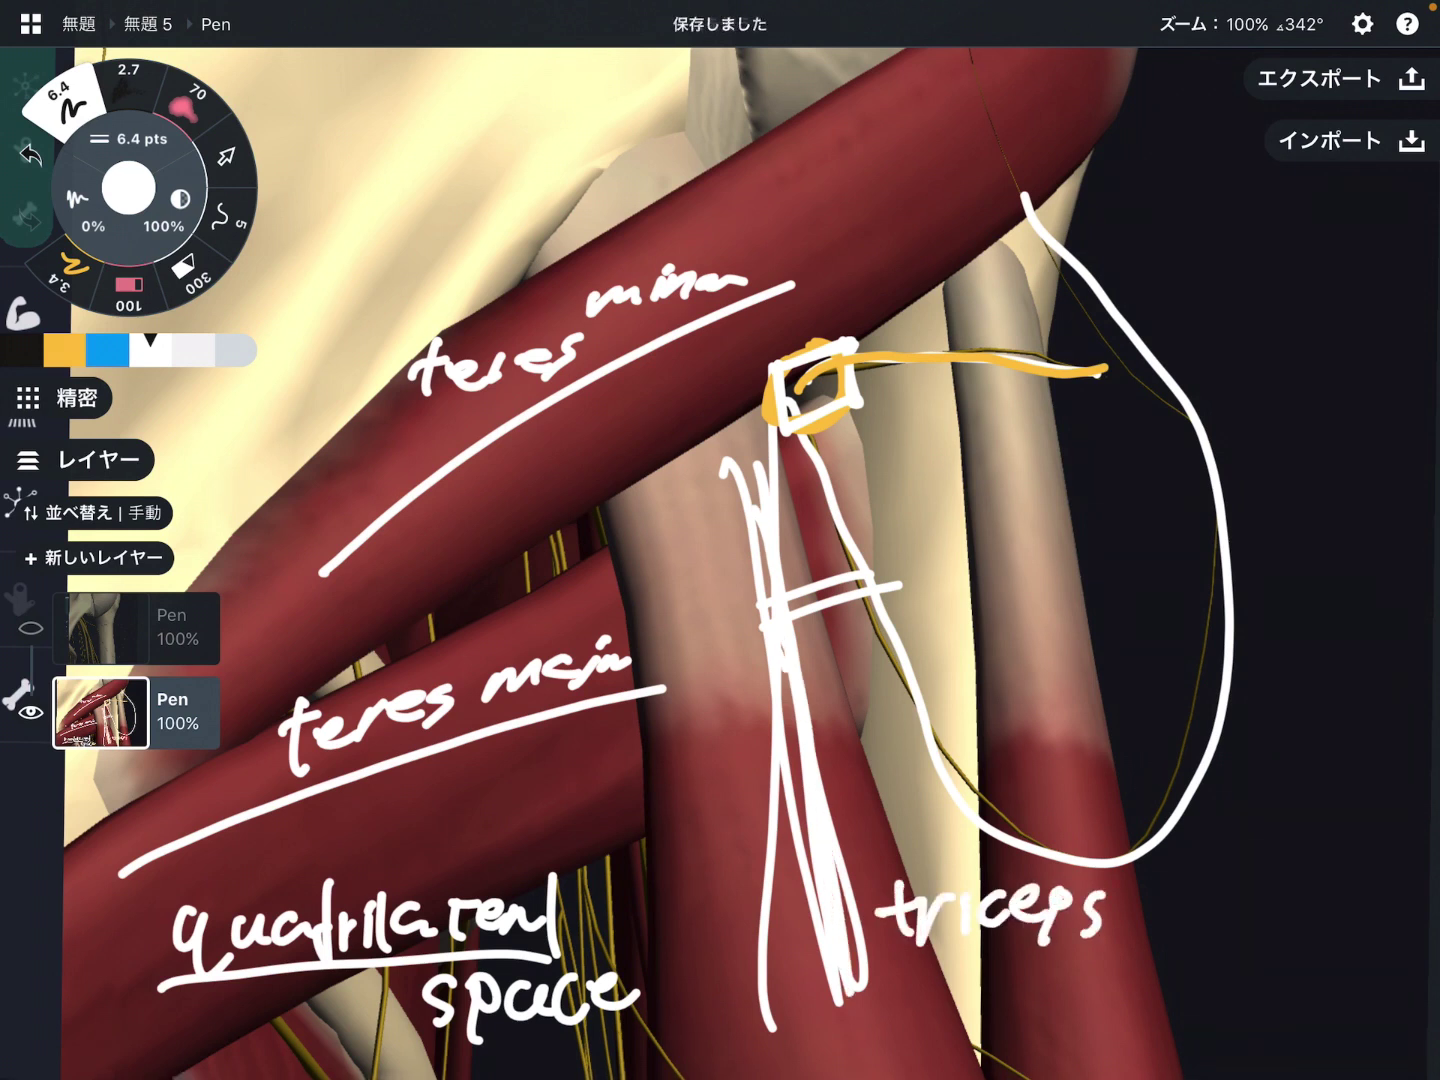
pyautogui.click(107, 350)
pyautogui.moveTo(839, 338); pyautogui.dragTo(861, 480)
# Step: Write 'humerus' in white at upper right and double the upper teres border lines
pyautogui.click(151, 350)
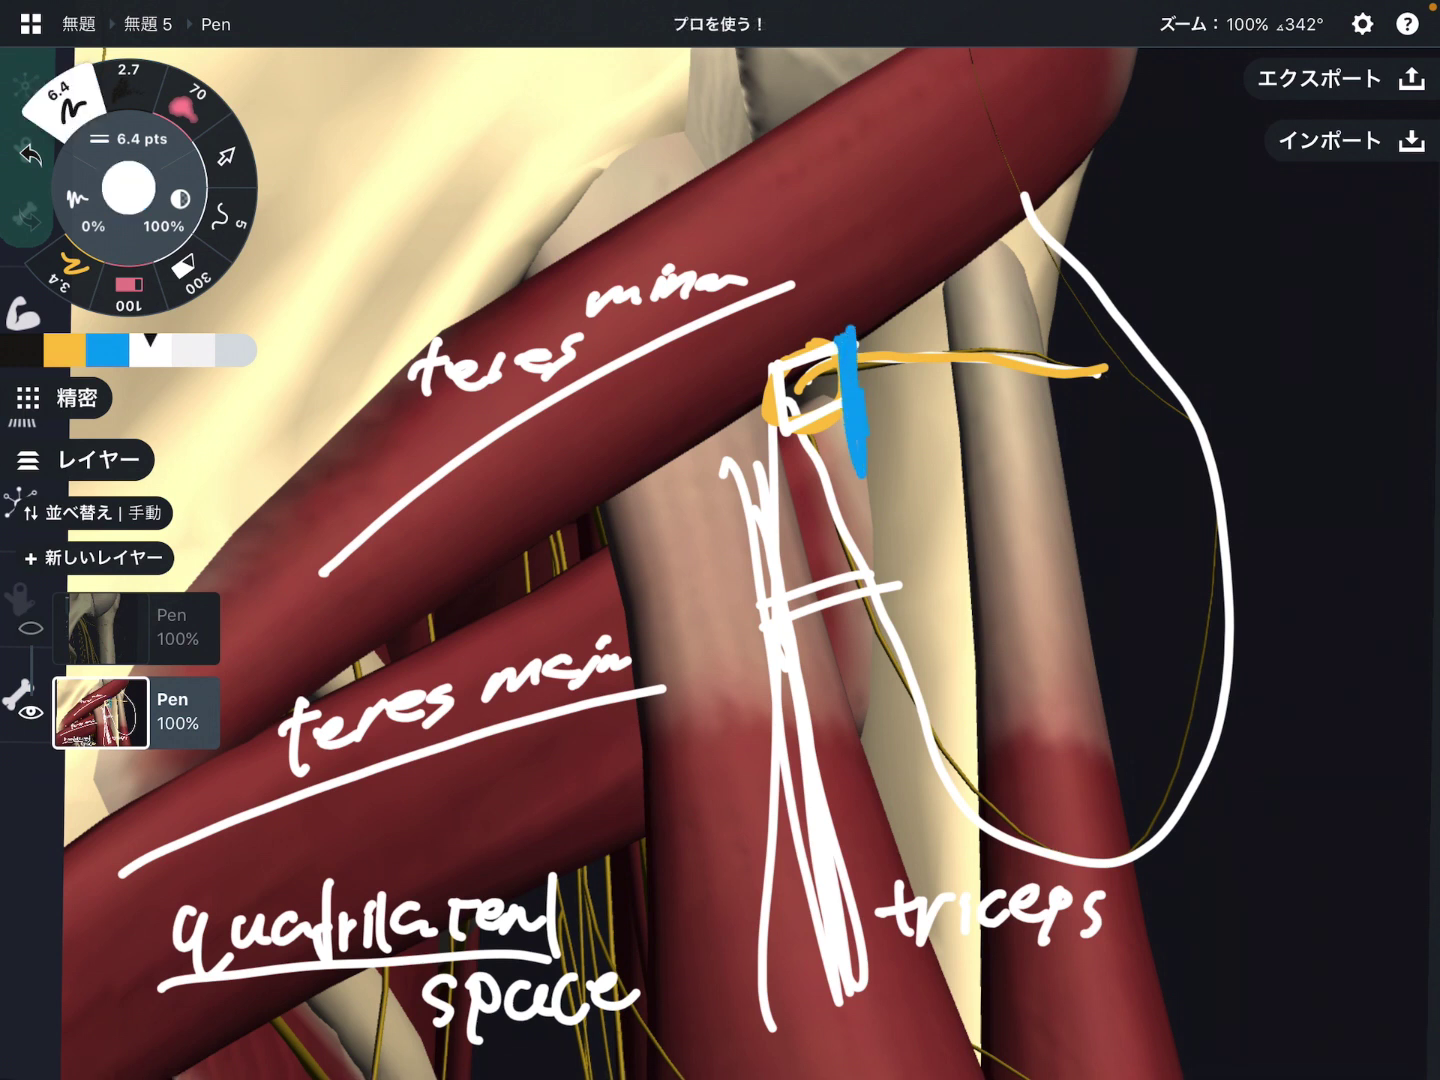
pyautogui.moveTo(1173, 261)
pyautogui.mouseDown()
pyautogui.moveTo(1208, 304)
pyautogui.moveTo(1278, 288)
pyautogui.moveTo(1404, 328)
pyautogui.mouseUp()
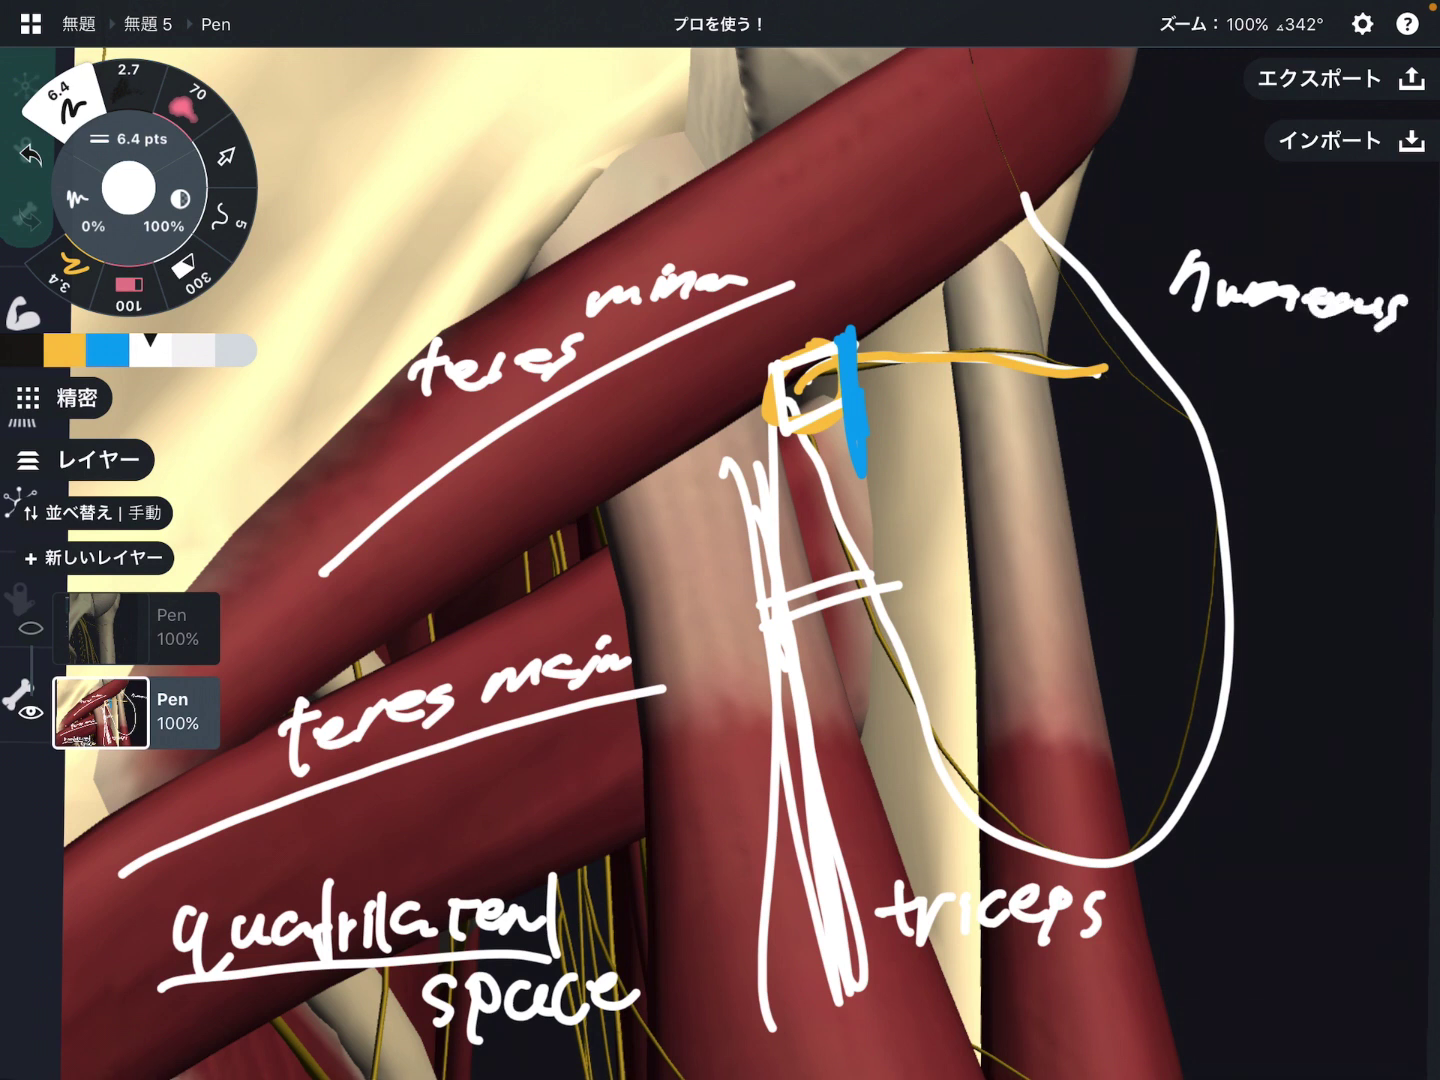
pyautogui.moveTo(776, 294); pyautogui.dragTo(371, 529)
pyautogui.moveTo(630, 360); pyautogui.dragTo(422, 542)
# Step: Add strokes under teres major and in the triceps bundle, and hatch over the blue mark
pyautogui.moveTo(683, 667); pyautogui.dragTo(357, 899)
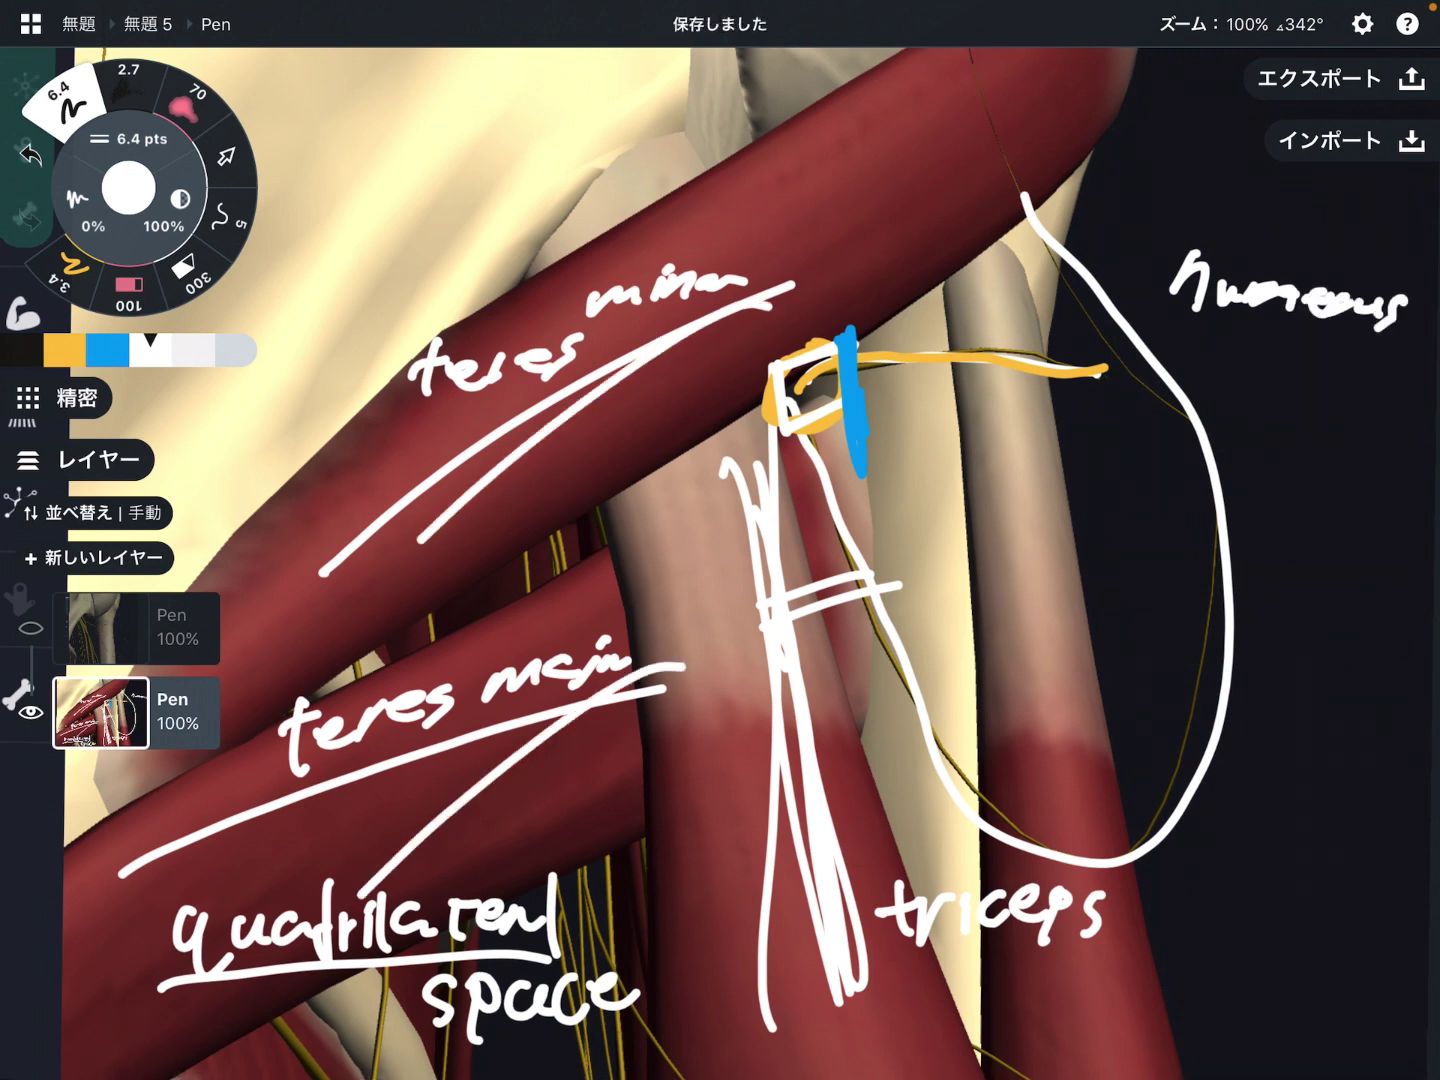
pyautogui.moveTo(787, 765); pyautogui.dragTo(812, 951)
pyautogui.moveTo(852, 315); pyautogui.dragTo(895, 543)
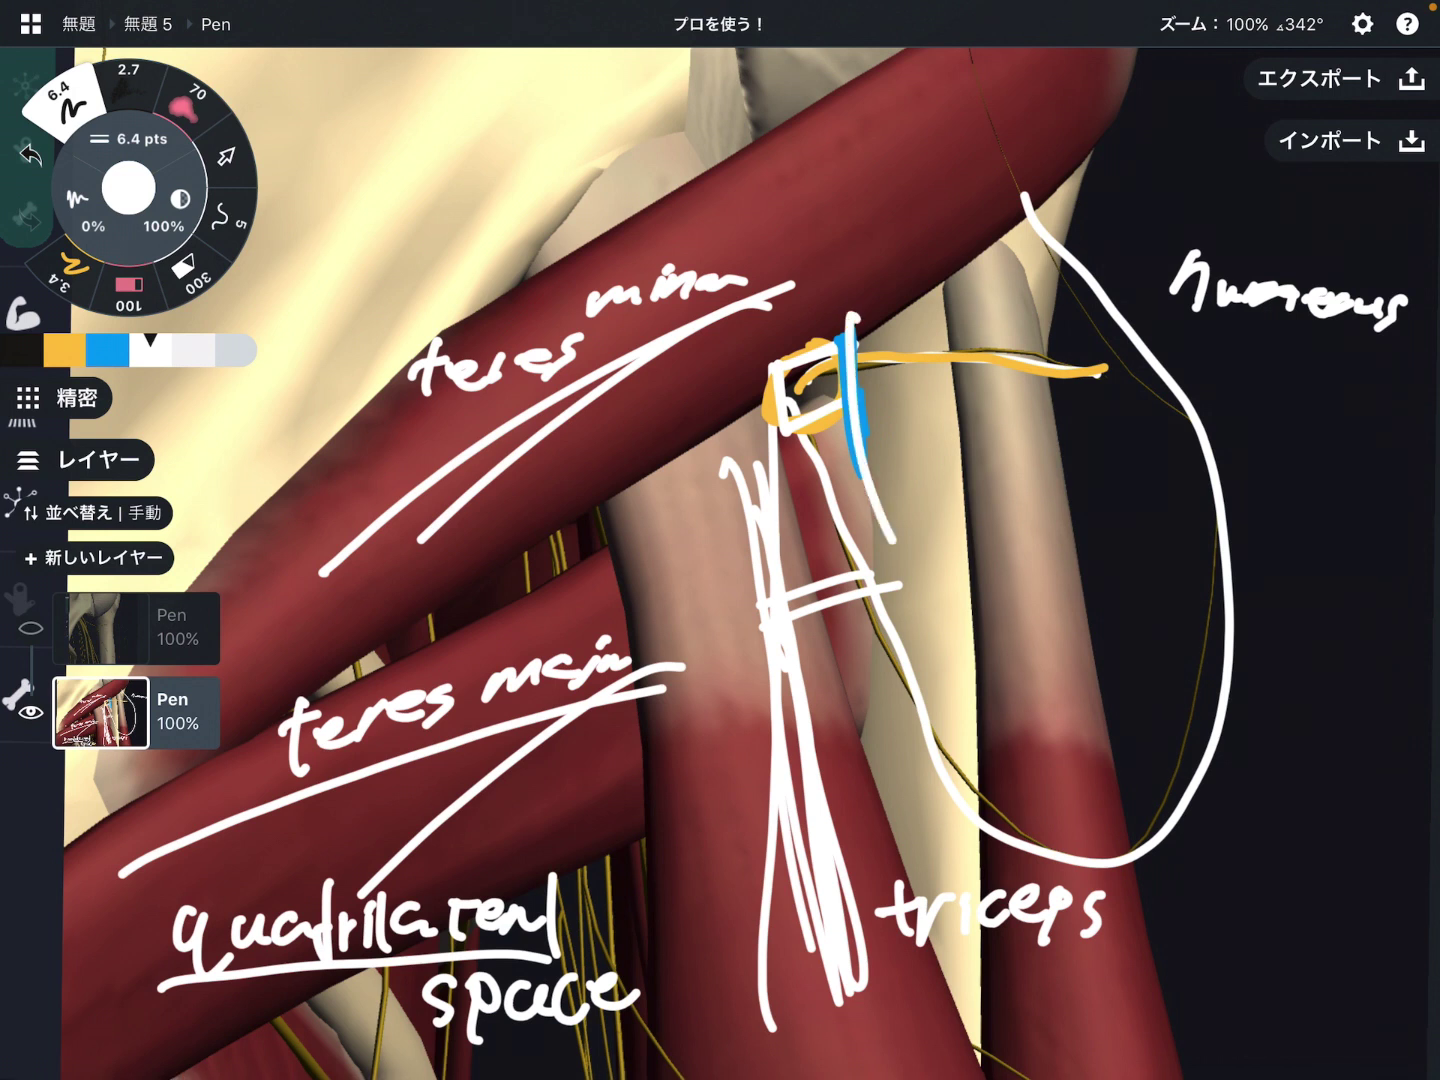
pyautogui.moveTo(875, 304)
pyautogui.mouseDown()
pyautogui.moveTo(846, 405)
pyautogui.moveTo(861, 472)
pyautogui.moveTo(846, 493)
pyautogui.mouseUp()
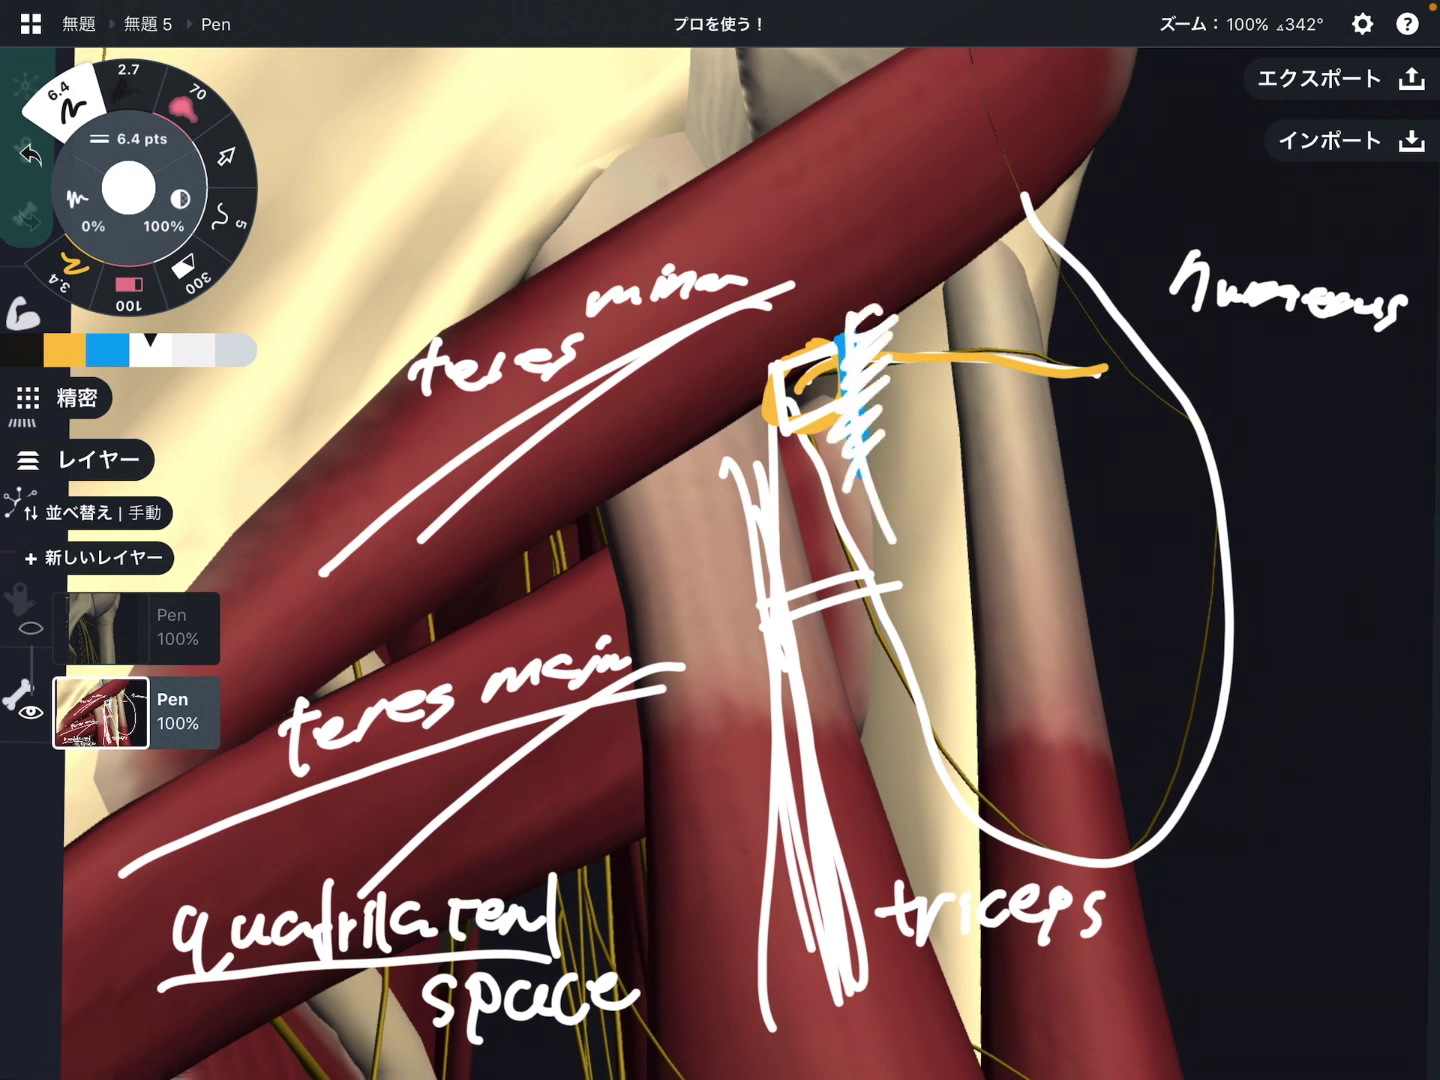
# Step: Draw a blue box around the square and retrace the orange nerve line more heavily
pyautogui.click(107, 350)
pyautogui.moveTo(786, 353)
pyautogui.mouseDown()
pyautogui.moveTo(774, 433)
pyautogui.moveTo(783, 356)
pyautogui.mouseUp()
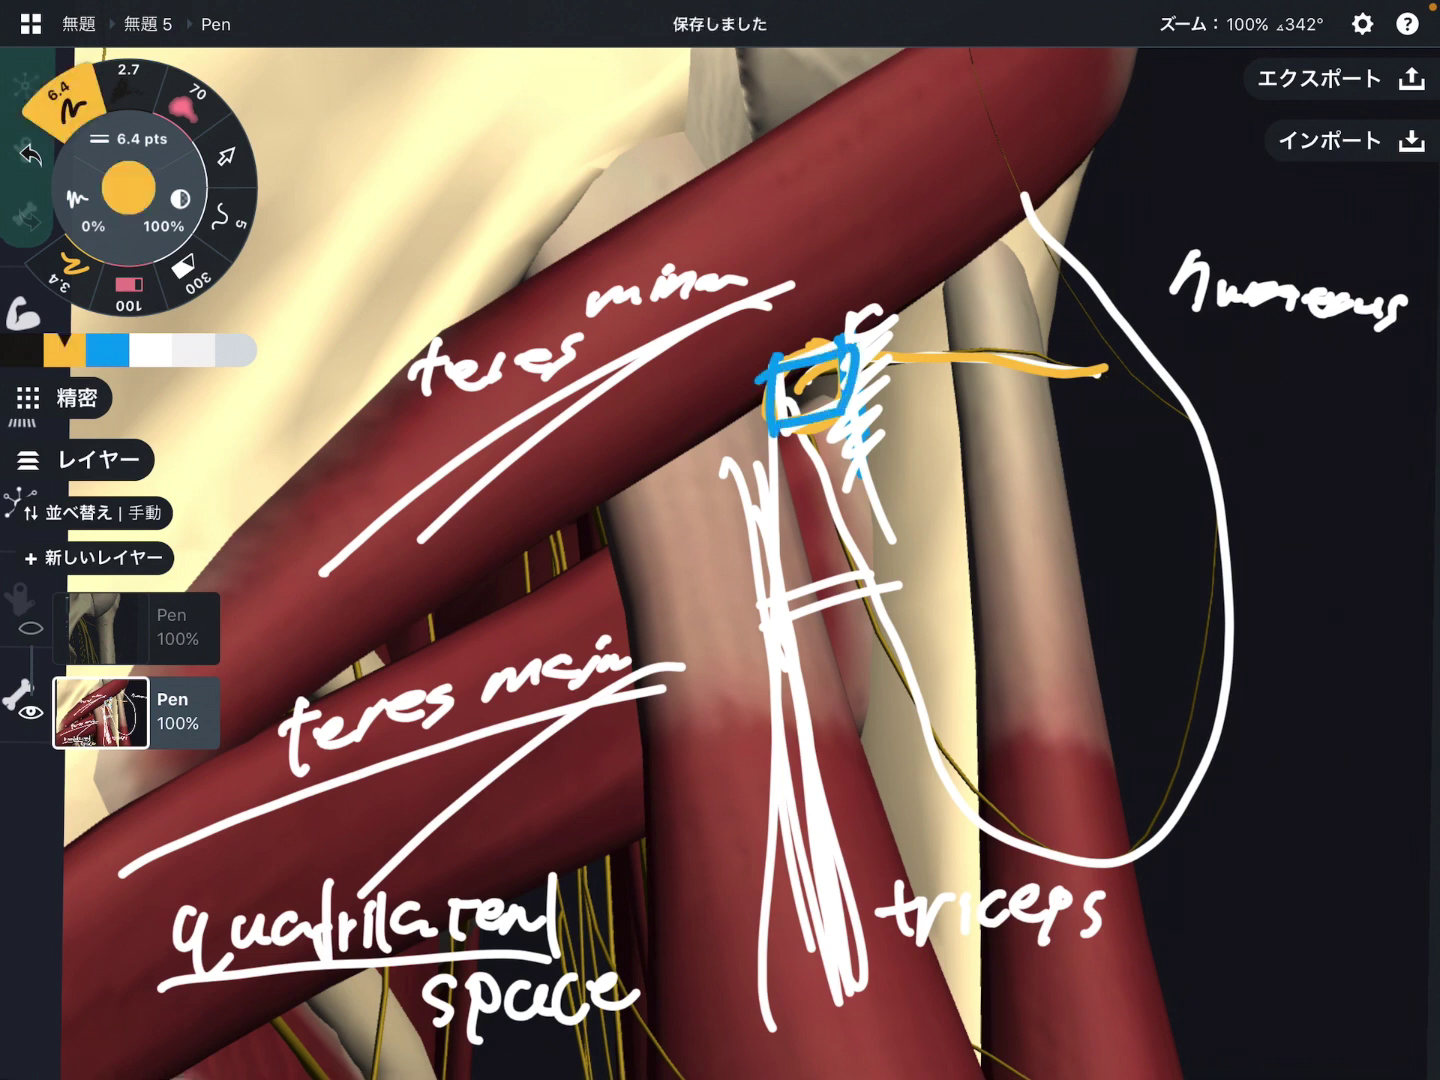
pyautogui.moveTo(787, 405)
pyautogui.mouseDown()
pyautogui.moveTo(844, 366)
pyautogui.moveTo(1127, 371)
pyautogui.mouseUp()
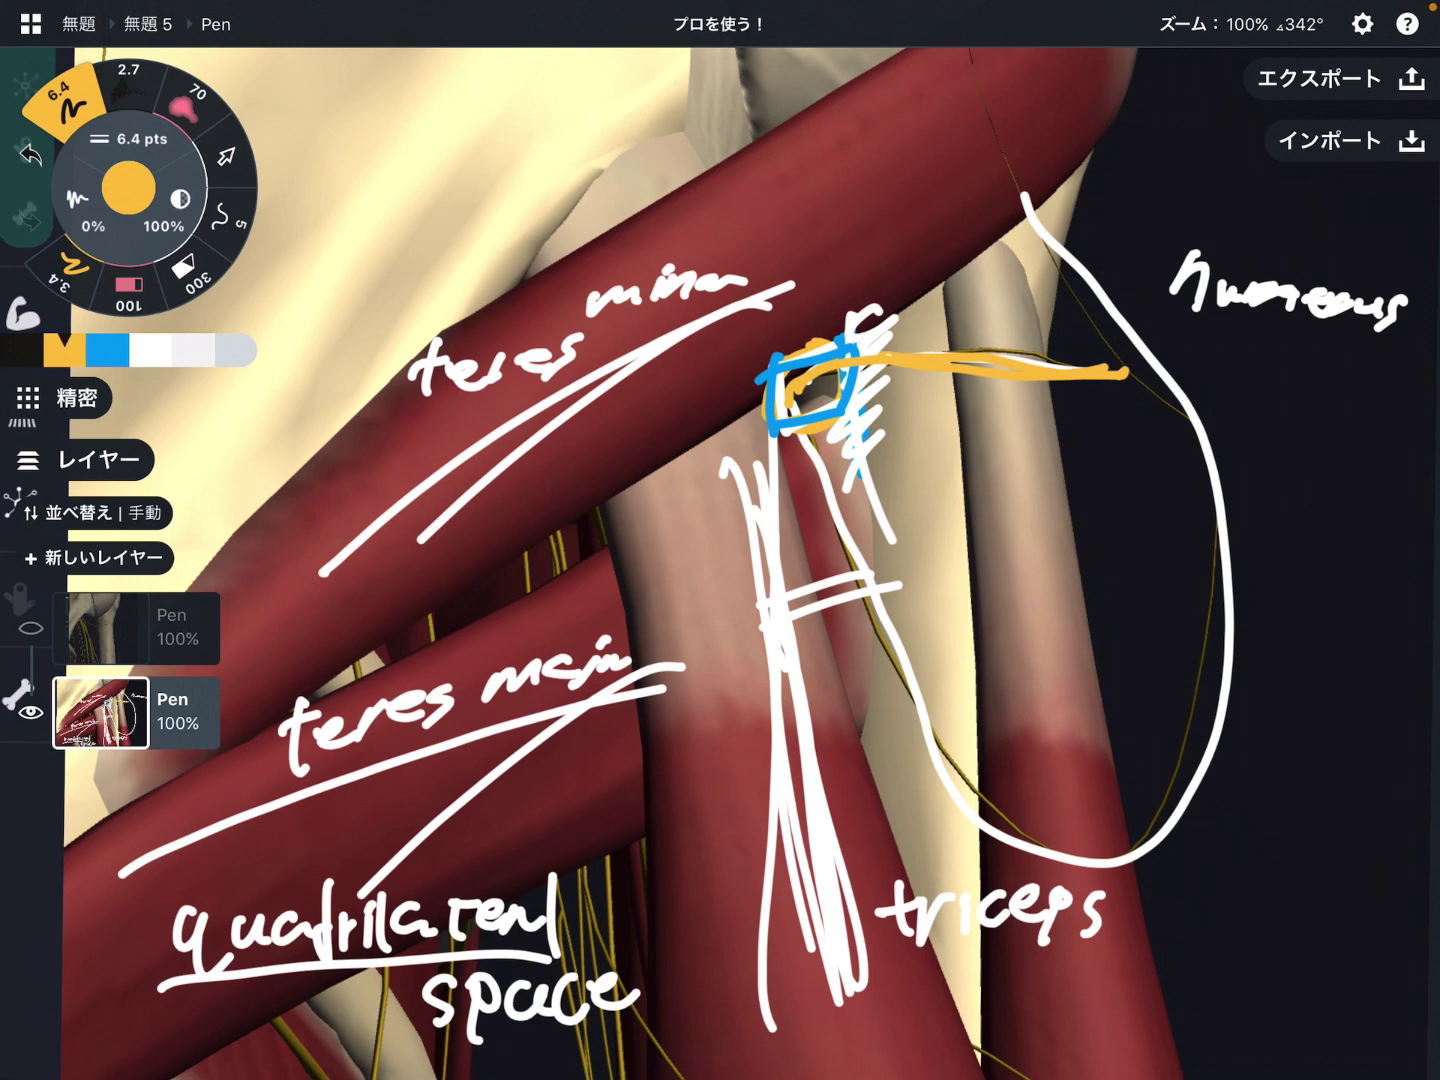
pyautogui.moveTo(793, 374); pyautogui.dragTo(1097, 362)
pyautogui.click(764, 345)
# Step: Enclose the blue box in a thickened orange rectangle, then return to white
pyautogui.moveTo(776, 349); pyautogui.dragTo(787, 439)
pyautogui.moveTo(731, 381); pyautogui.dragTo(873, 338)
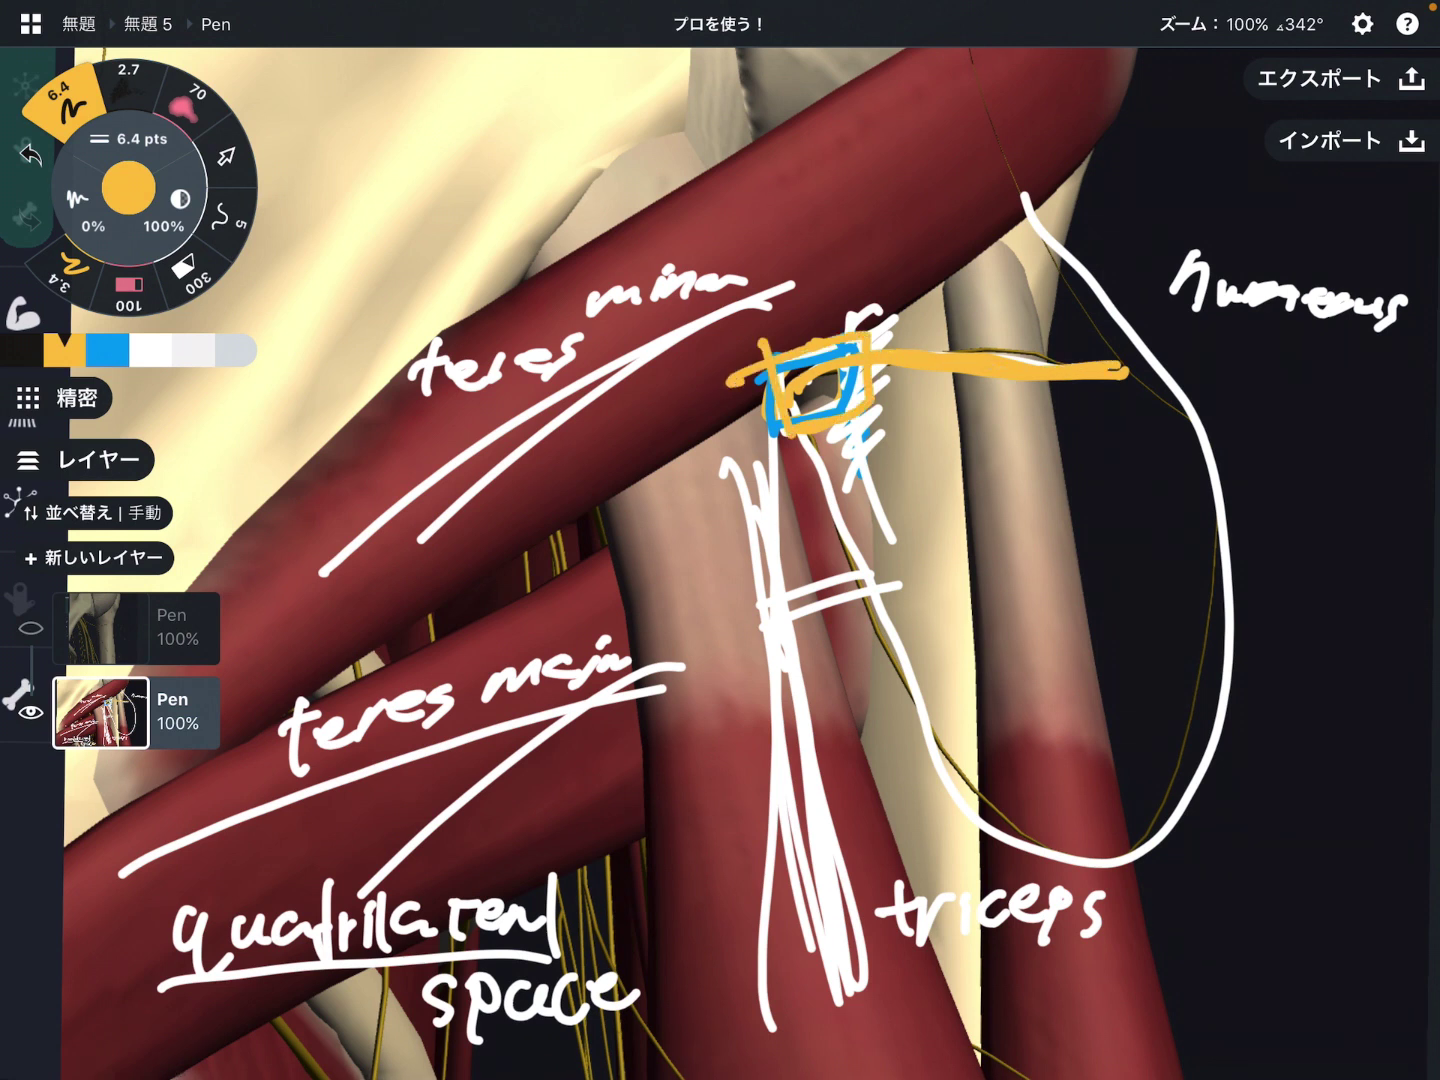
pyautogui.moveTo(762, 356); pyautogui.dragTo(790, 448)
pyautogui.moveTo(889, 335); pyautogui.dragTo(889, 399)
pyautogui.moveTo(729, 371); pyautogui.dragTo(895, 333)
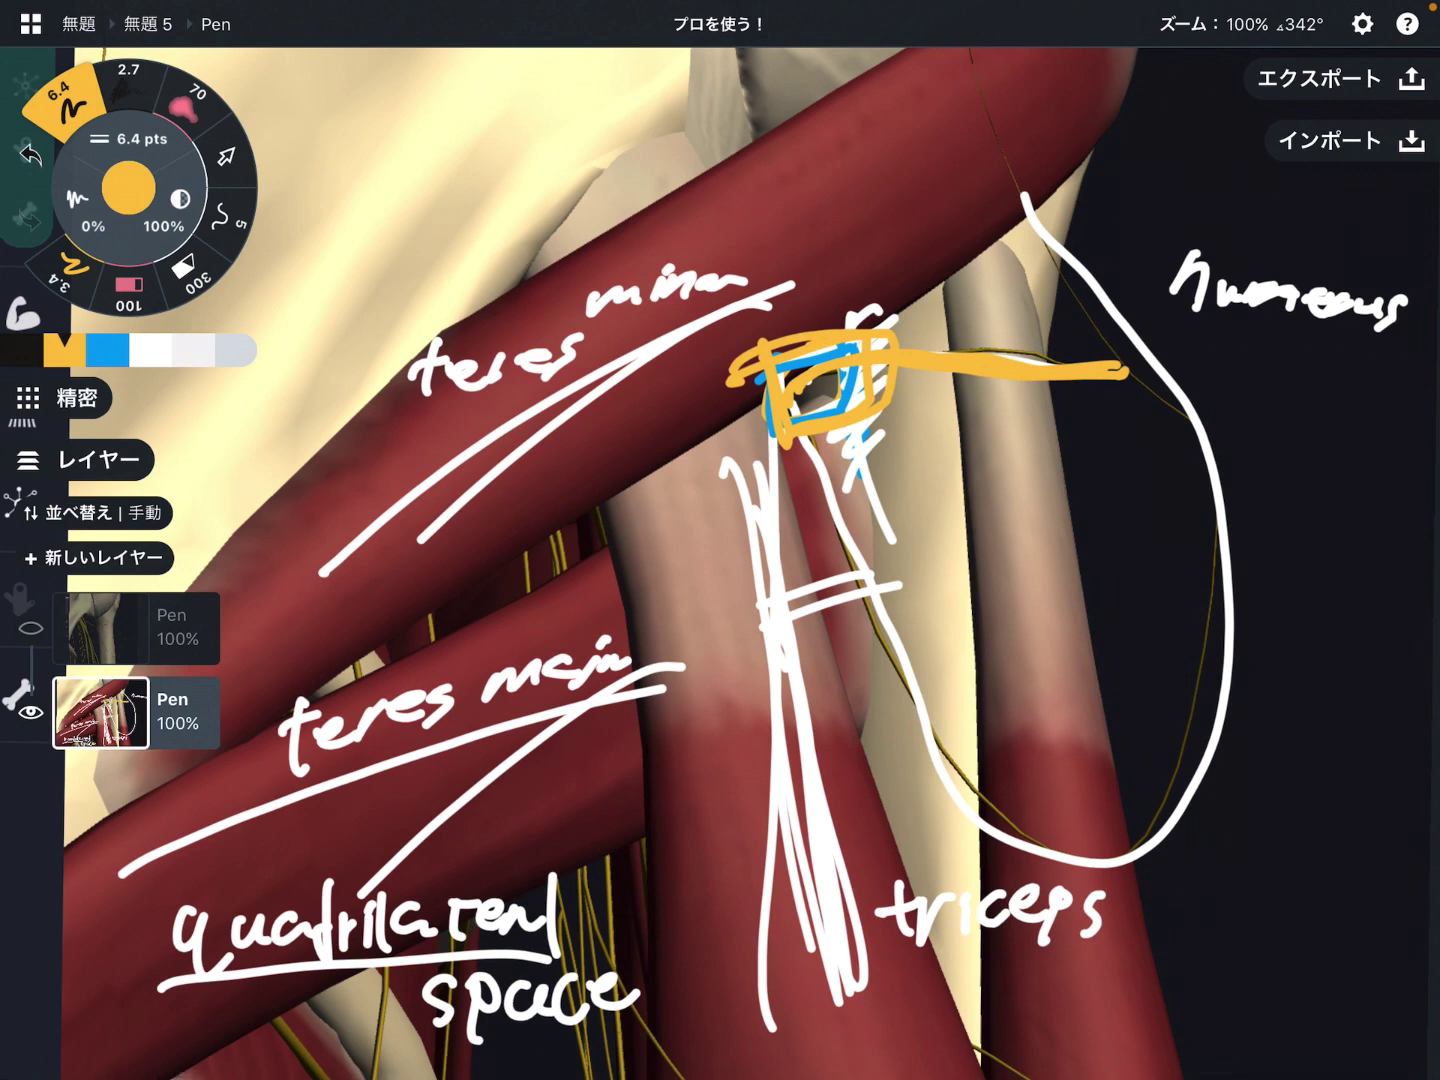
pyautogui.moveTo(768, 372); pyautogui.dragTo(770, 438)
pyautogui.moveTo(880, 362); pyautogui.dragTo(880, 405)
pyautogui.moveTo(775, 338)
pyautogui.mouseDown()
pyautogui.moveTo(796, 420)
pyautogui.moveTo(855, 411)
pyautogui.mouseUp()
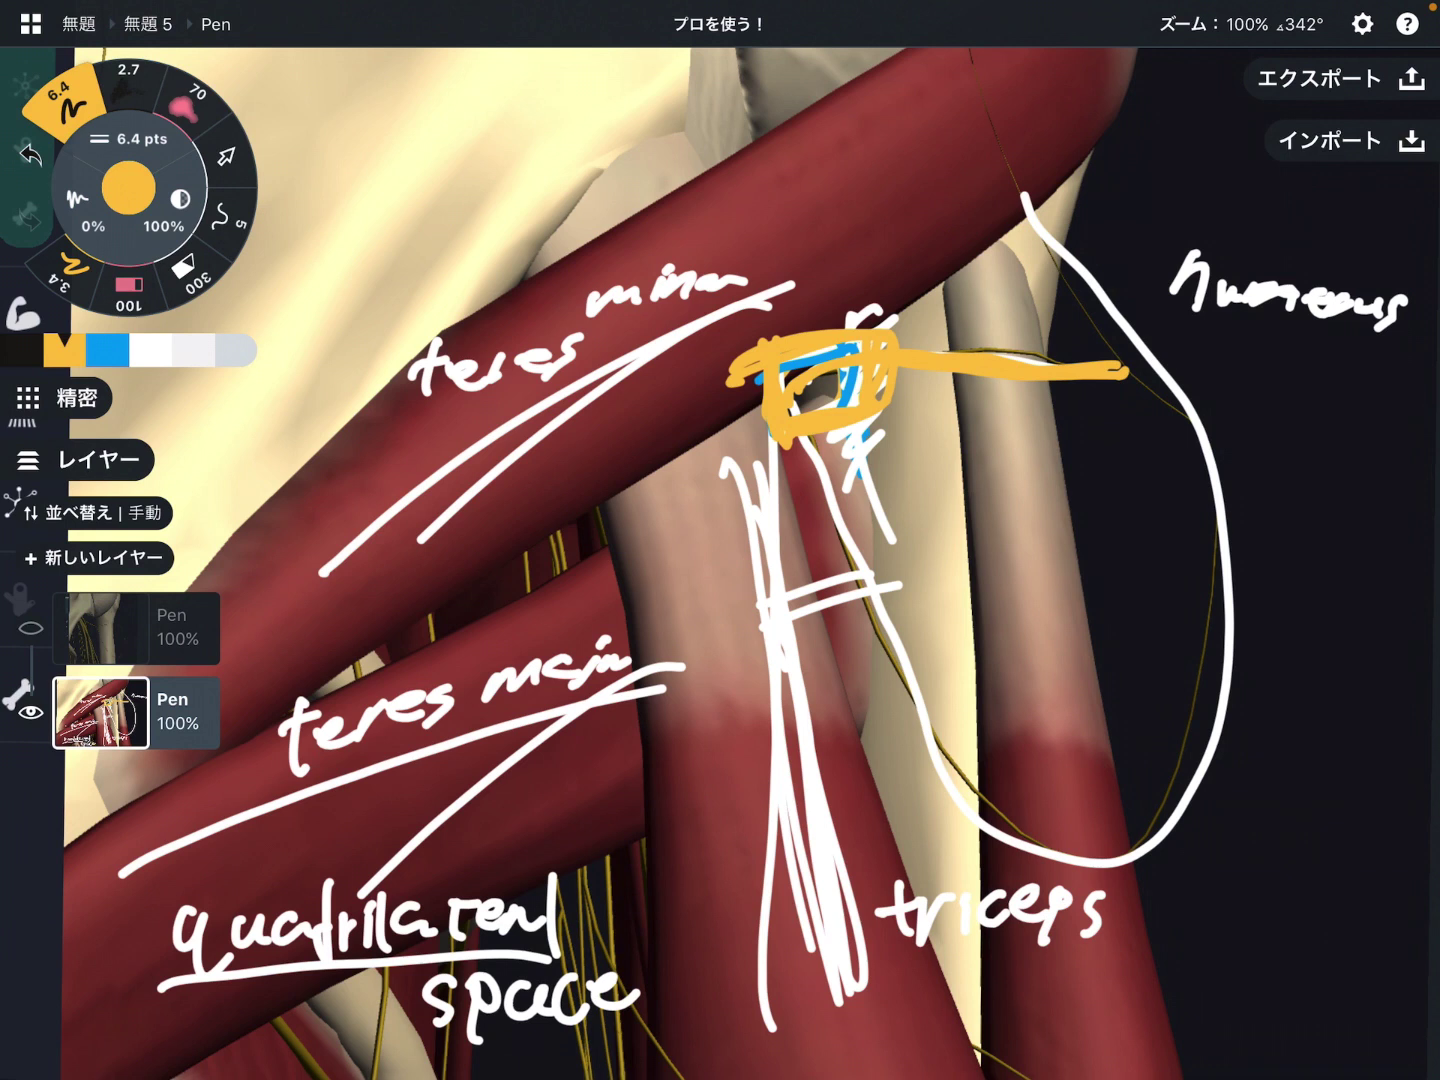
pyautogui.click(149, 350)
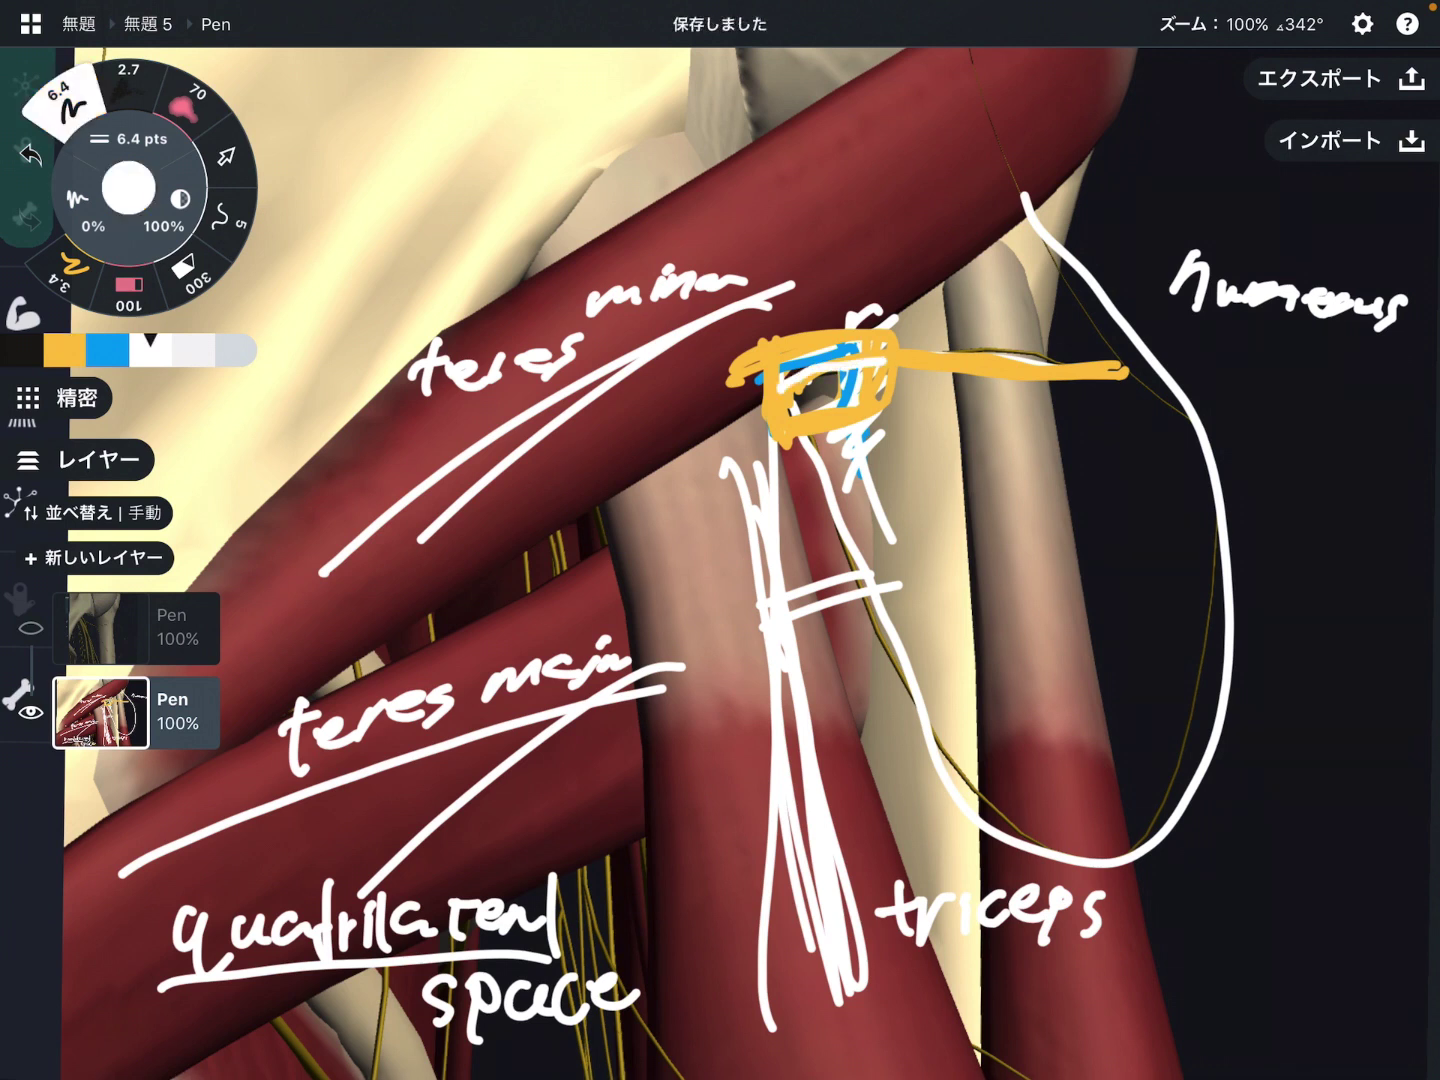
# Step: Fan white diagonal strokes from the humerus down to the orange box and scribble over the humeral head
pyautogui.moveTo(884, 361); pyautogui.dragTo(1125, 367)
pyautogui.moveTo(1155, 174); pyautogui.dragTo(689, 506)
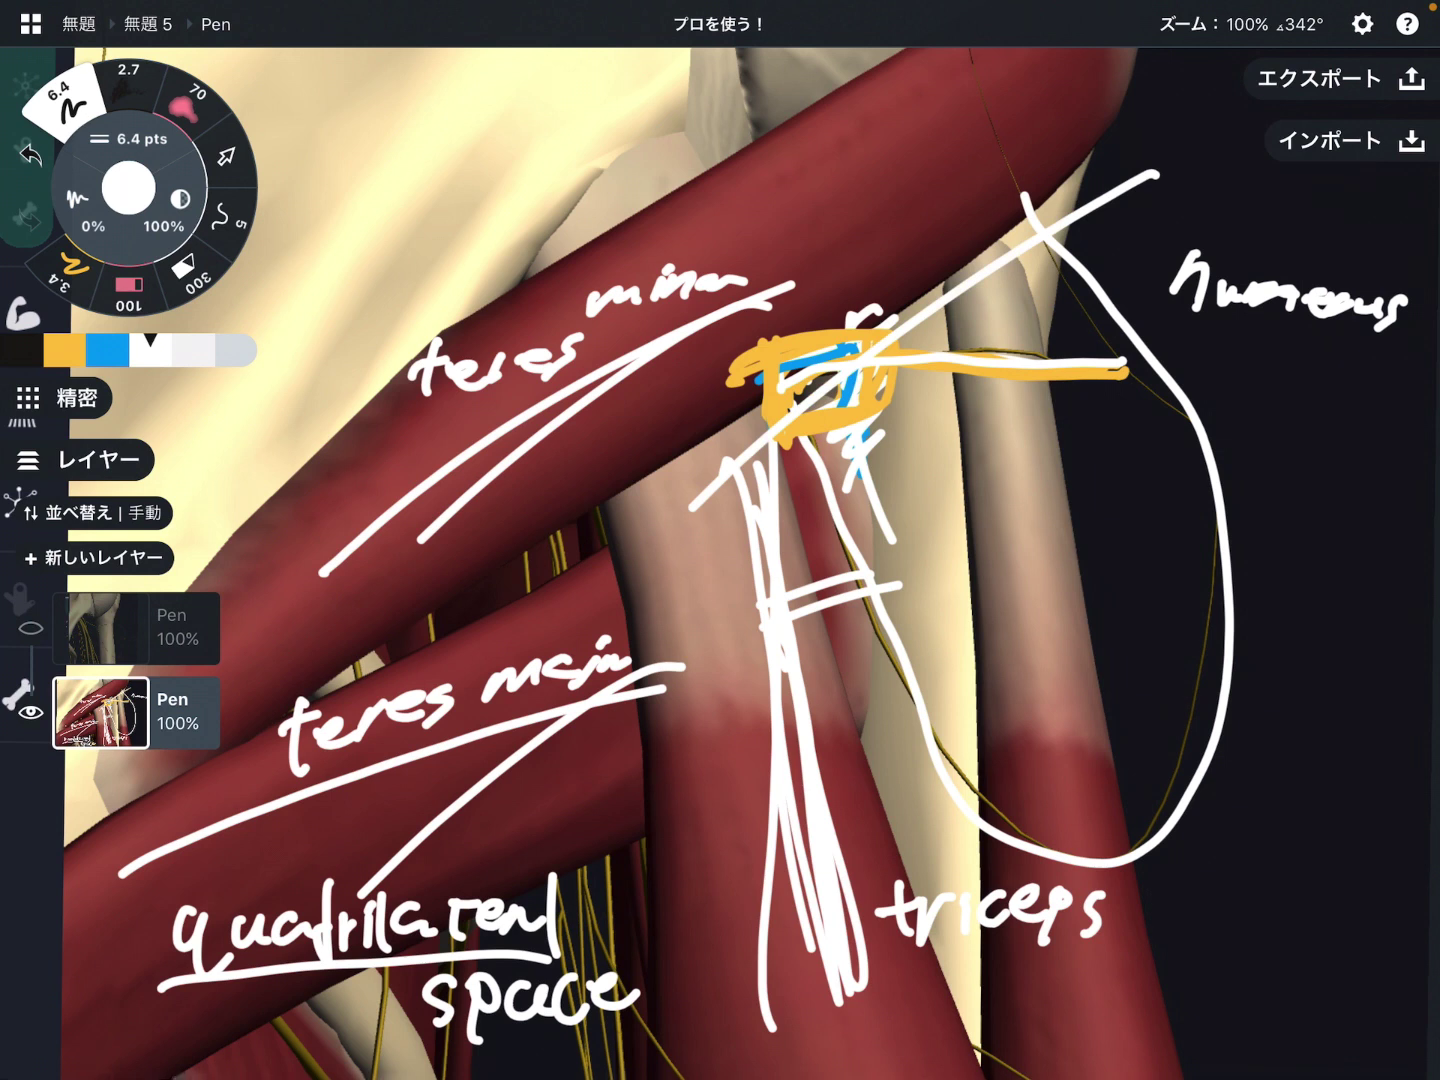
pyautogui.moveTo(1125, 216); pyautogui.dragTo(855, 380)
pyautogui.moveTo(1051, 248); pyautogui.dragTo(943, 306)
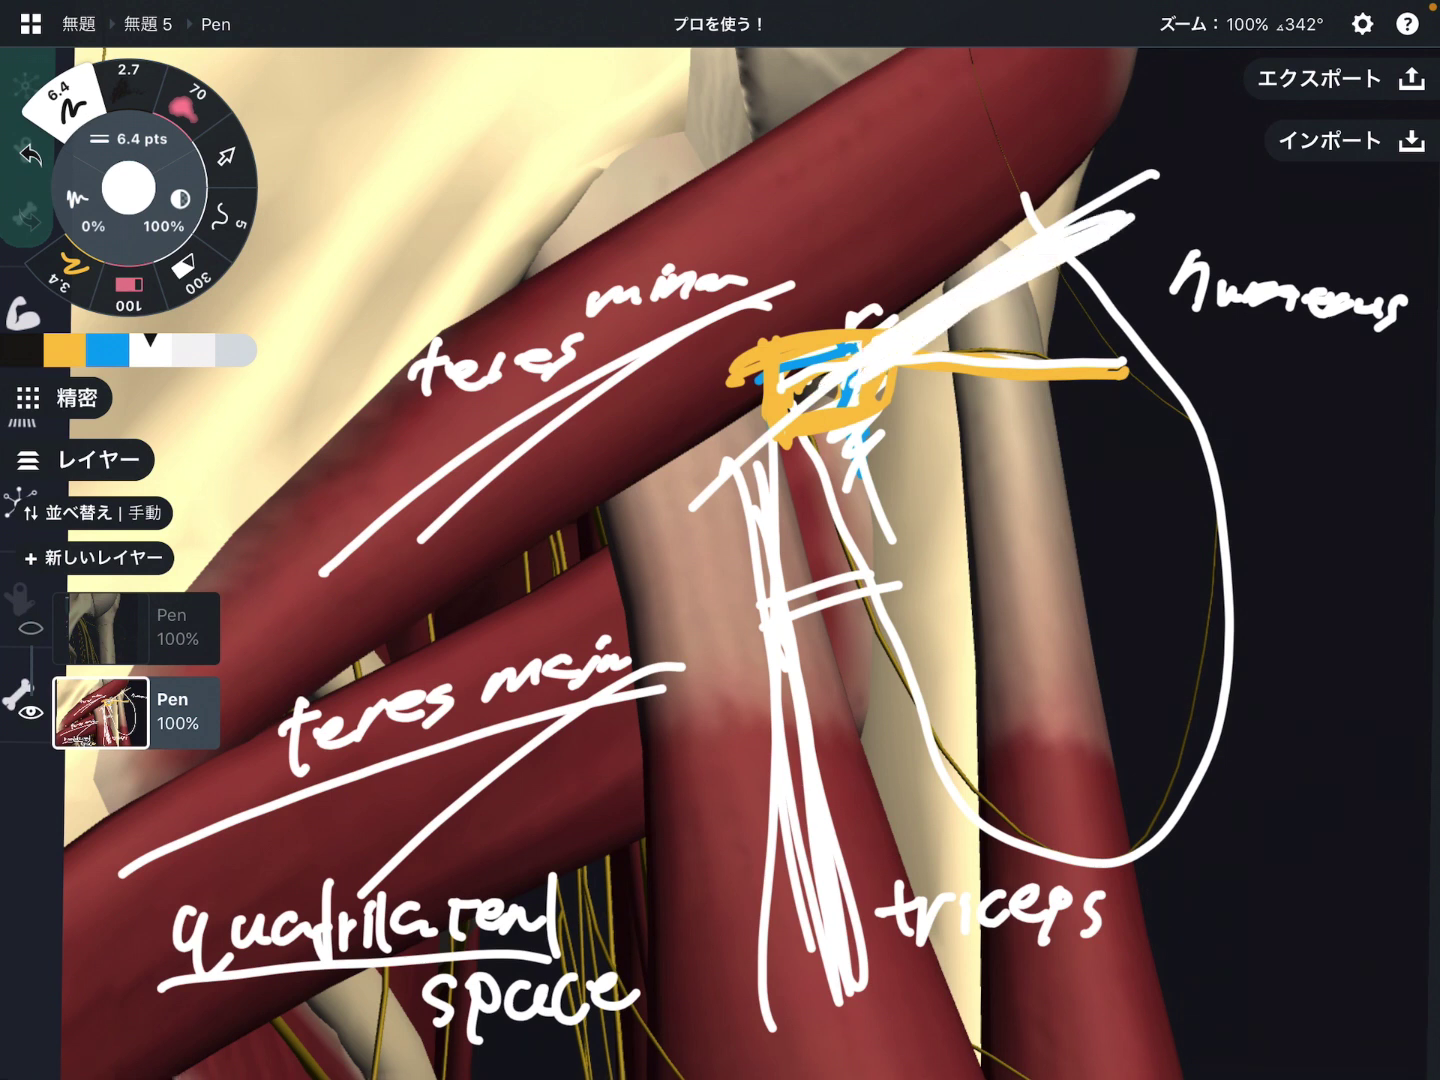
pyautogui.moveTo(1125, 203); pyautogui.dragTo(957, 321)
pyautogui.moveTo(1159, 140); pyautogui.dragTo(866, 377)
pyautogui.moveTo(1153, 180)
pyautogui.mouseDown()
pyautogui.moveTo(855, 394)
pyautogui.moveTo(1109, 372)
pyautogui.moveTo(843, 390)
pyautogui.mouseUp()
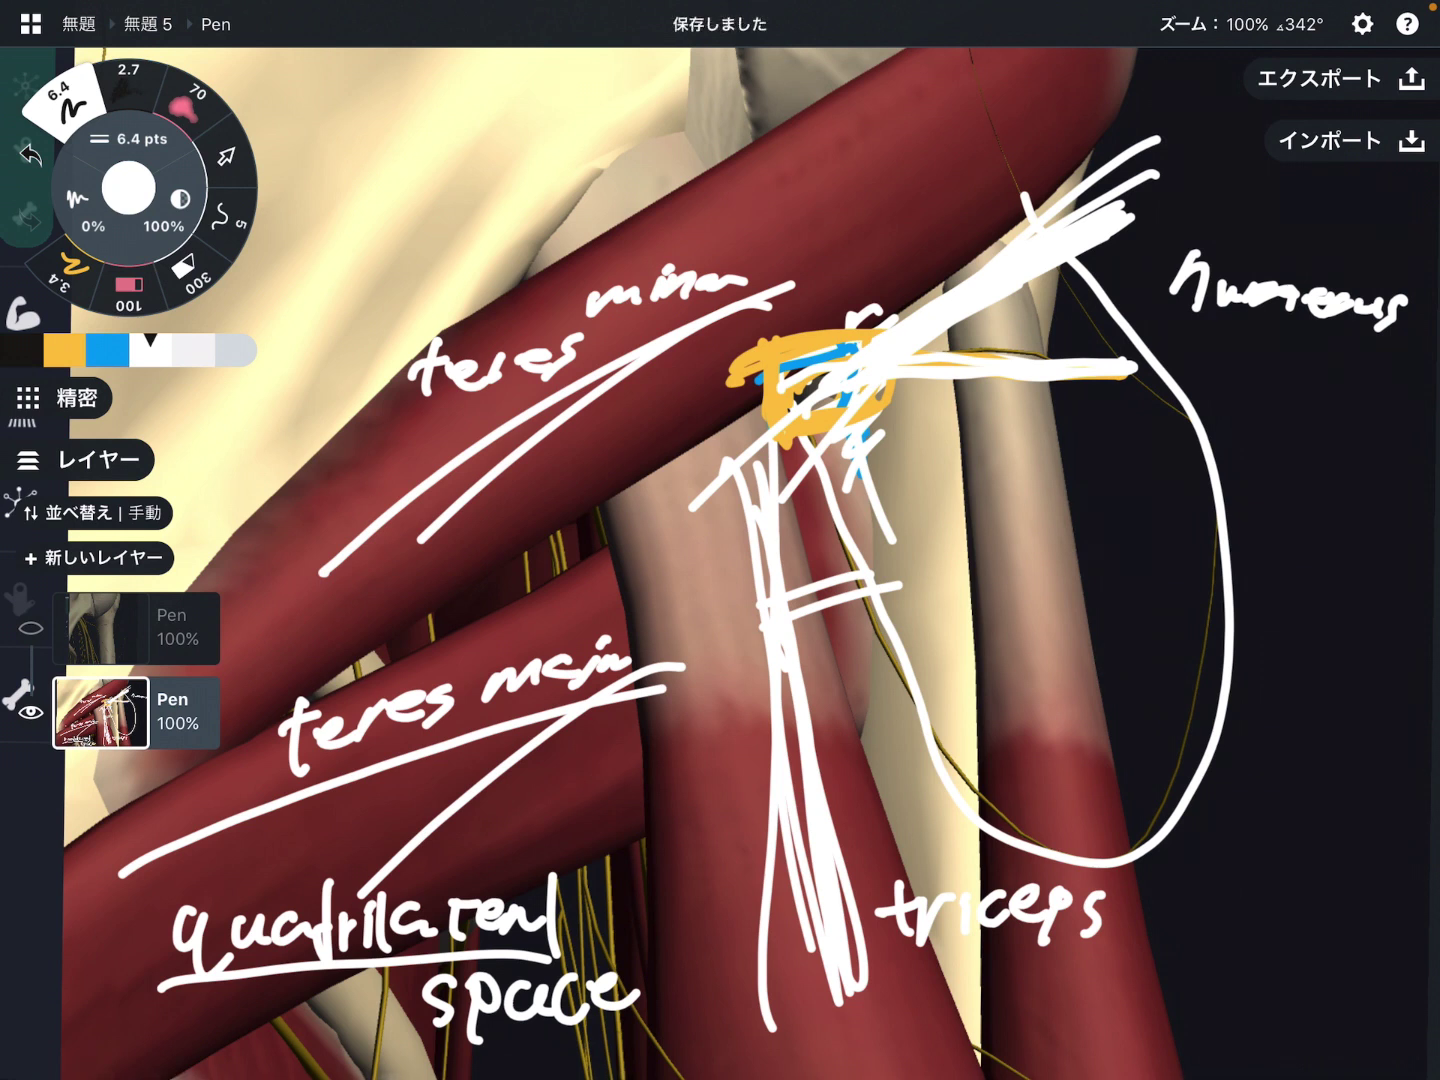
pyautogui.moveTo(1209, 104)
pyautogui.mouseDown()
pyautogui.moveTo(1113, 151)
pyautogui.moveTo(1125, 182)
pyautogui.moveTo(1109, 315)
pyautogui.moveTo(984, 517)
pyautogui.mouseUp()
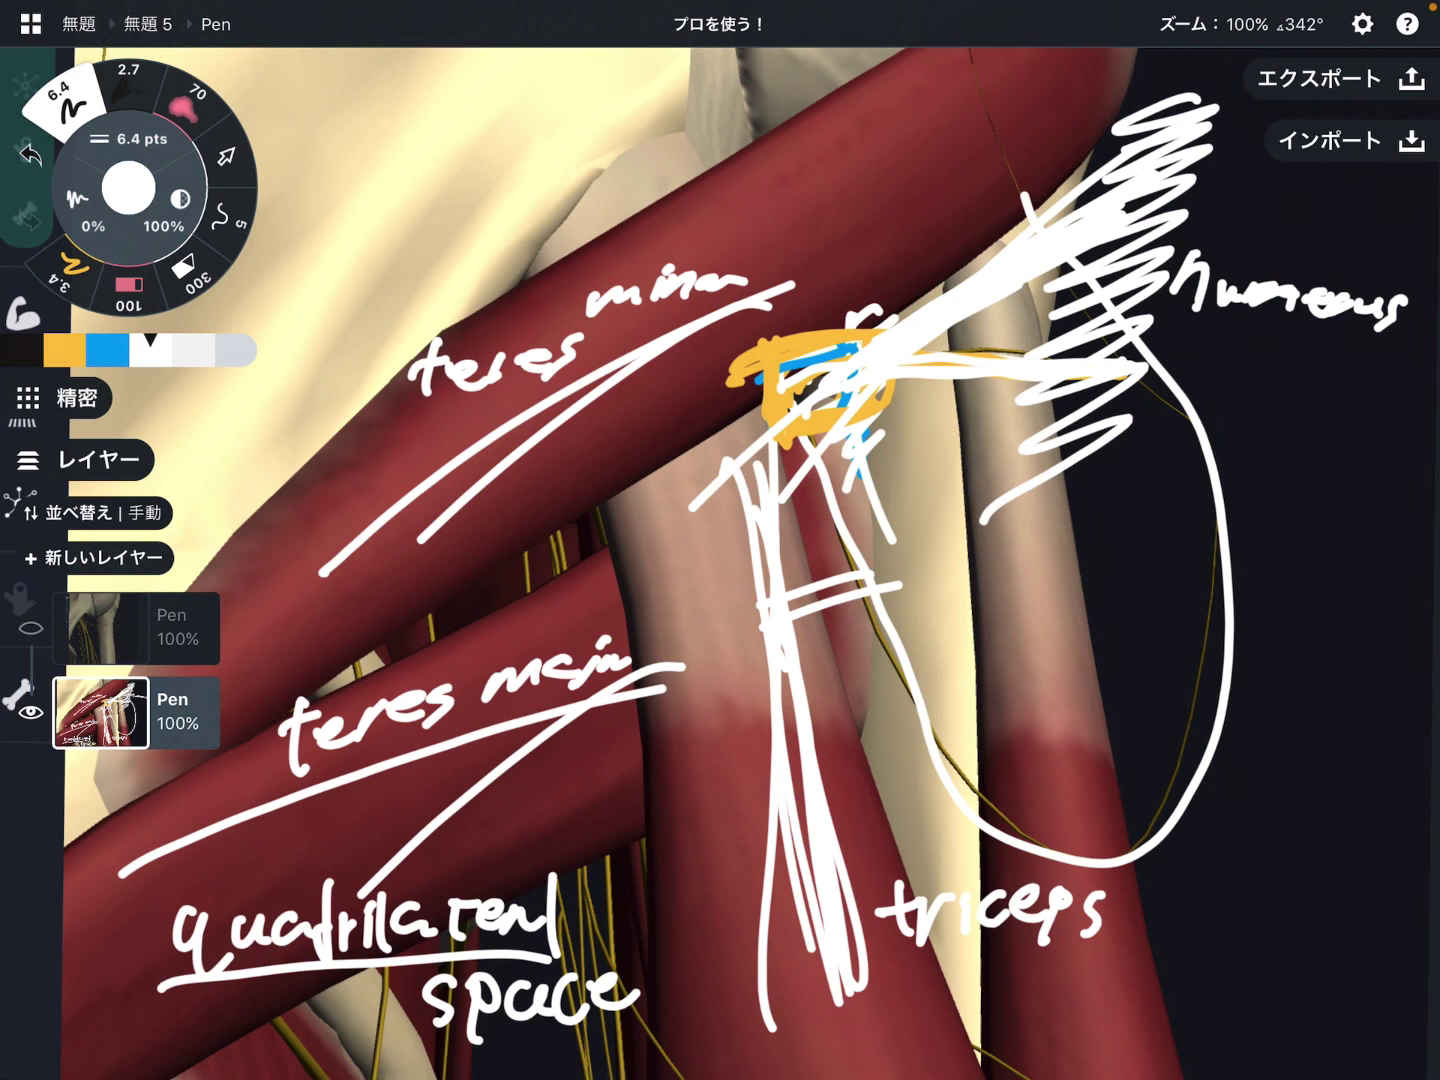